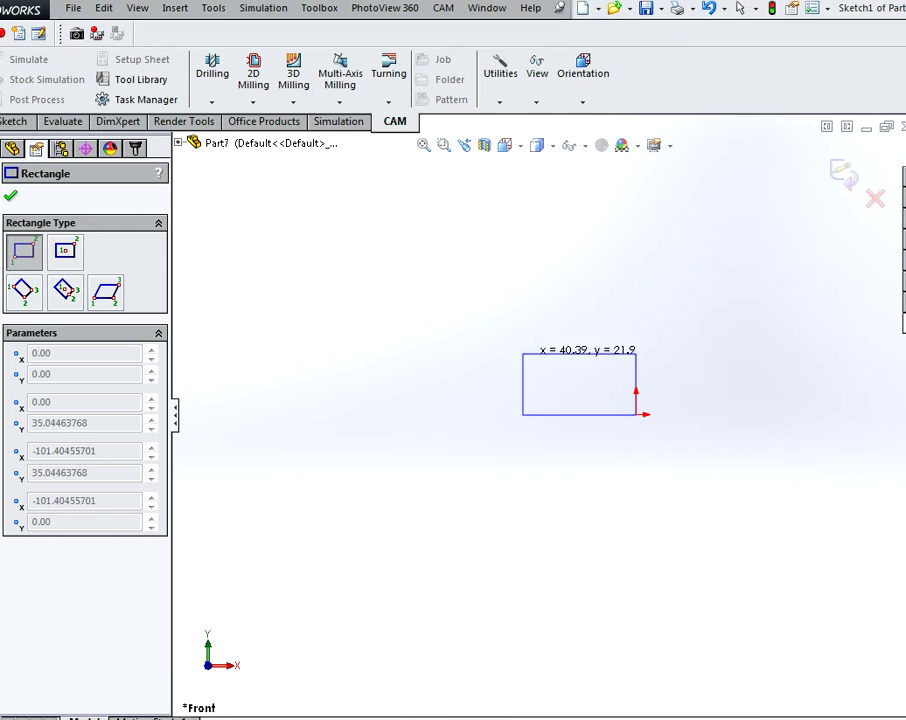
Finish the corner rectangle drawn from the origin and dimension its lower edge to 2.5 m
key(Escape)
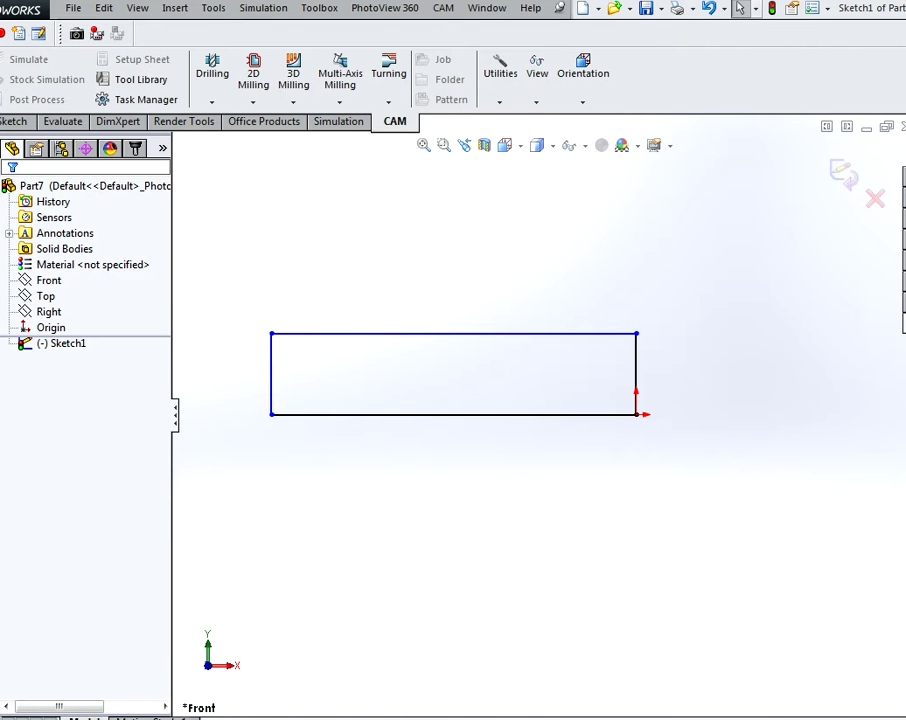
right_drag(569, 530, 569, 464)
click(450, 414)
click(410, 530)
text(2,5m)
key(Return)
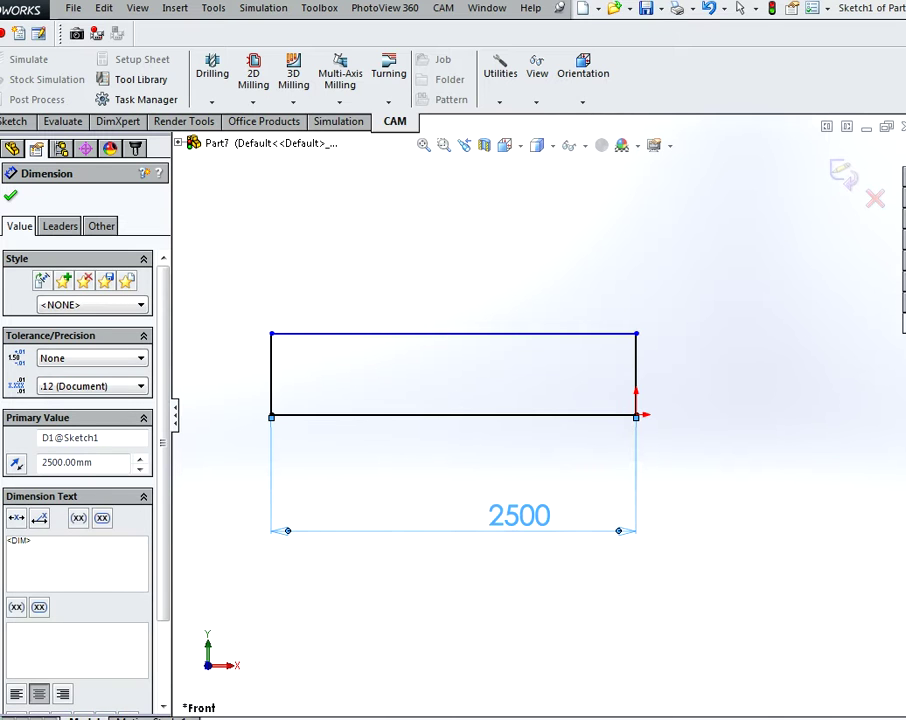
Dimension the rectangle's vertical edge at the origin to 40 cm
click(636, 372)
click(773, 380)
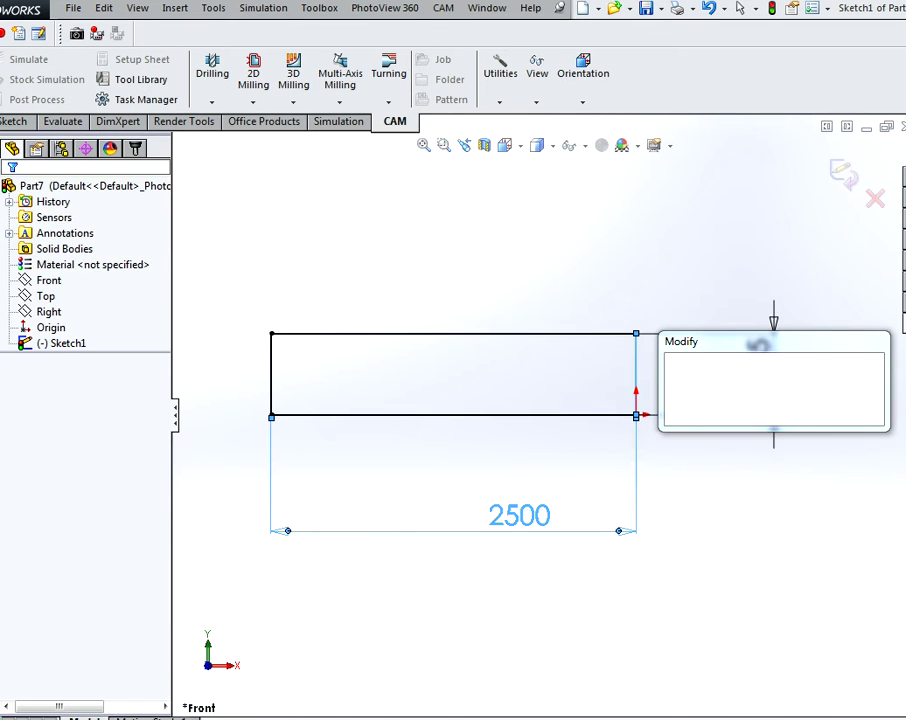
text(40cm)
key(Return)
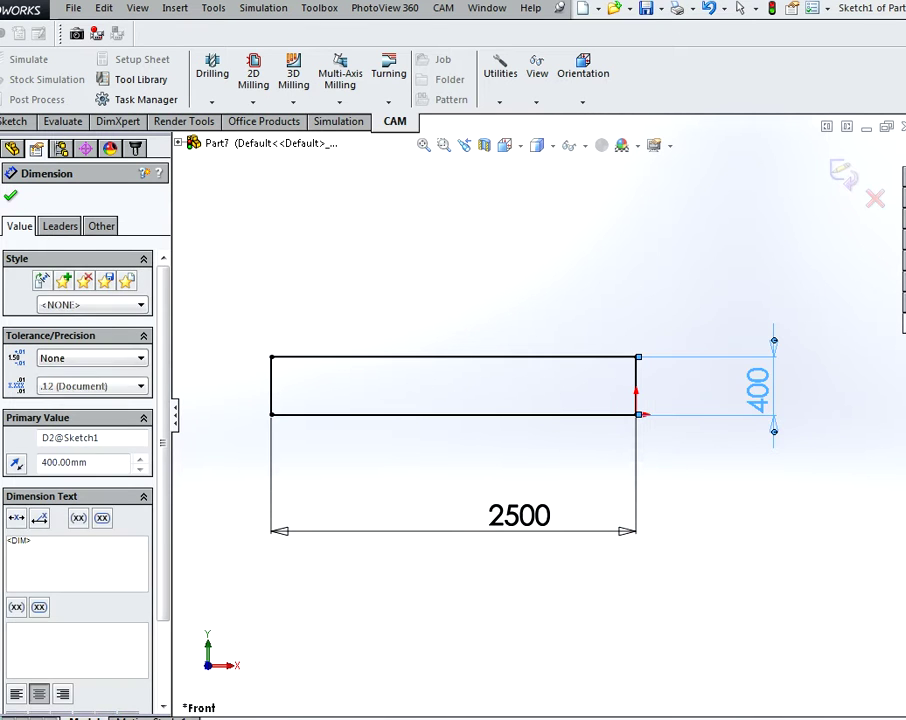
key(Escape)
Extrude the rectangle as a blind boss 10 cm deep
key(s)
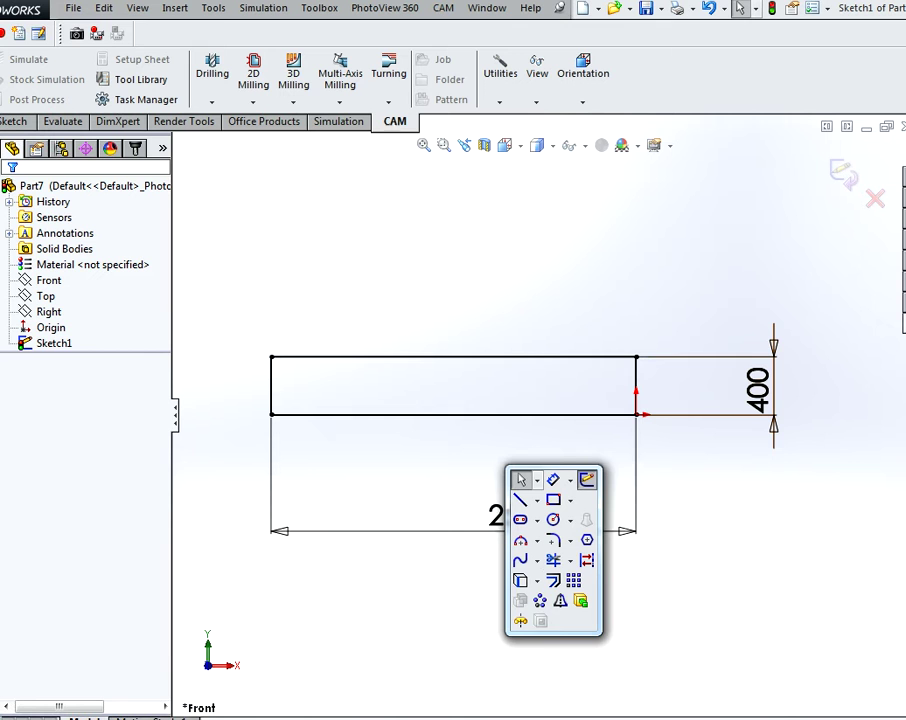
key(Escape)
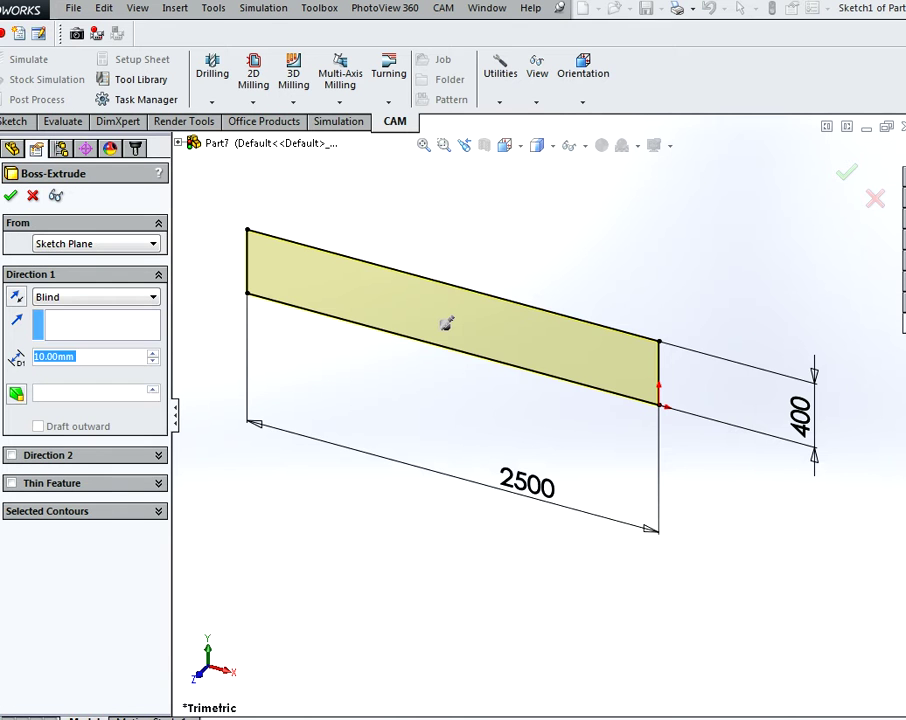
text(10cm)
key(Return)
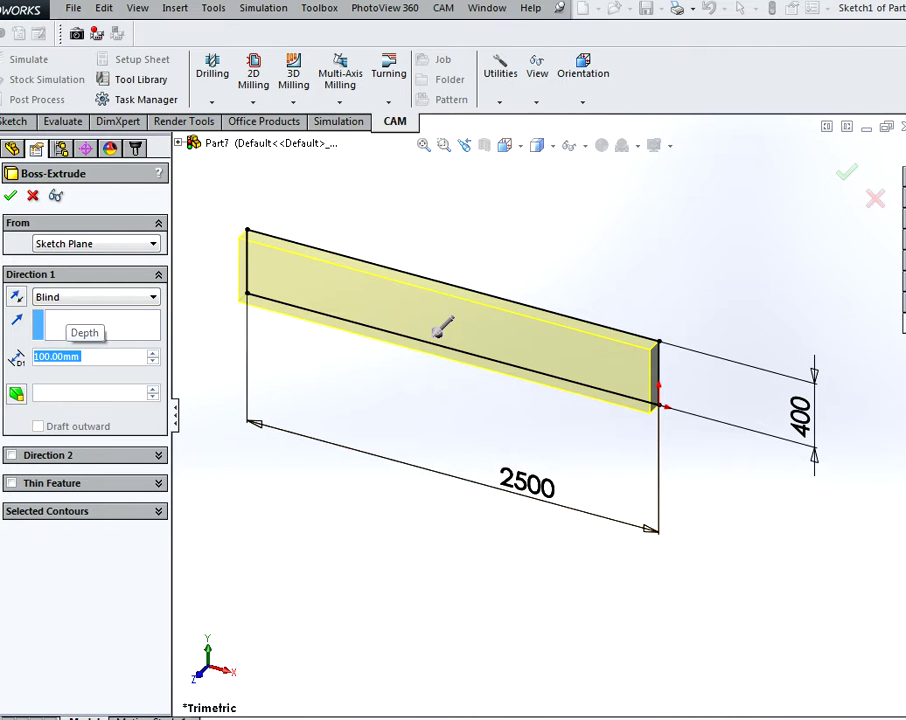
right_click(440, 330)
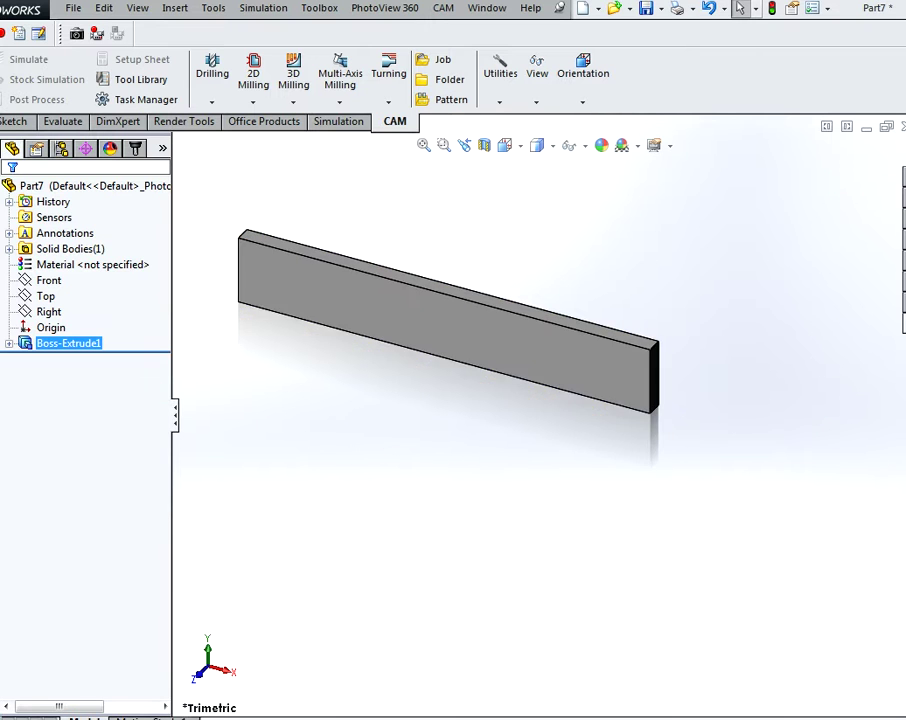
Start a sketch on the plate's front face and draw a center rectangle about 110 mm high near the middle
right_click(505, 352)
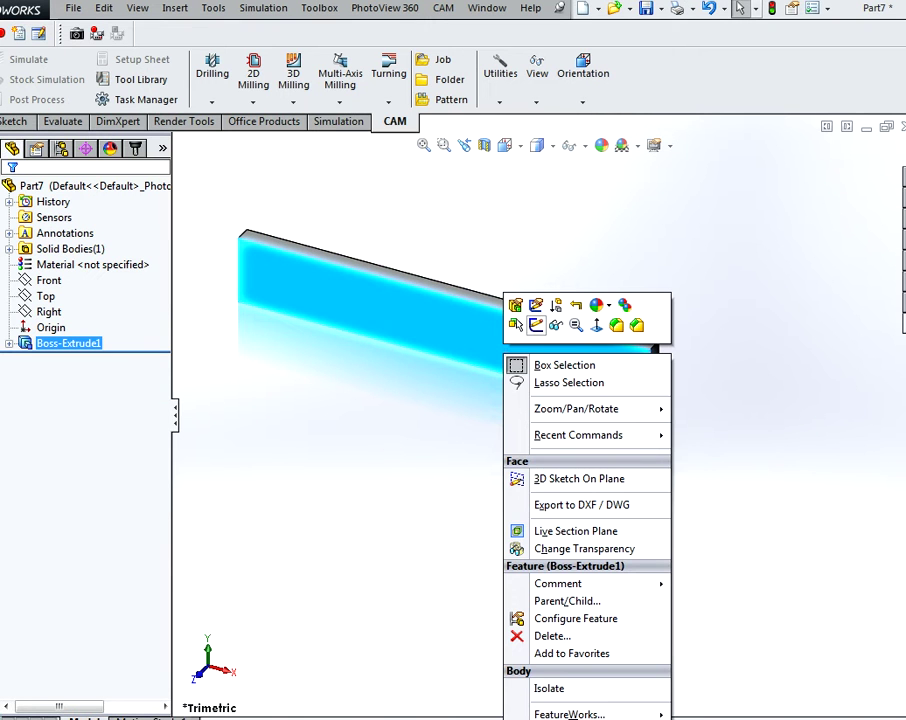
click(537, 326)
key(space)
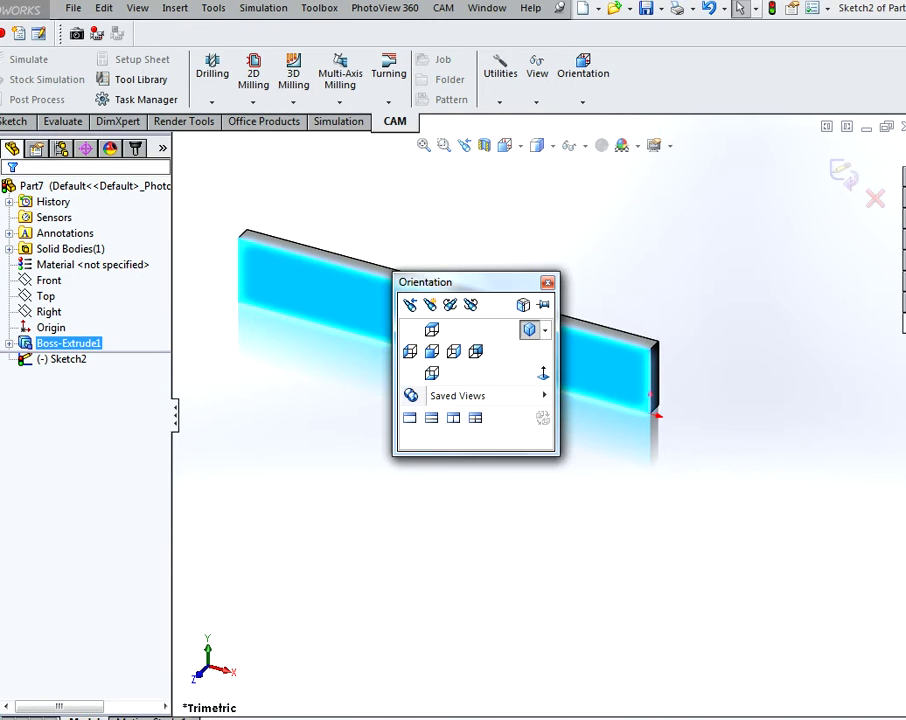
click(543, 373)
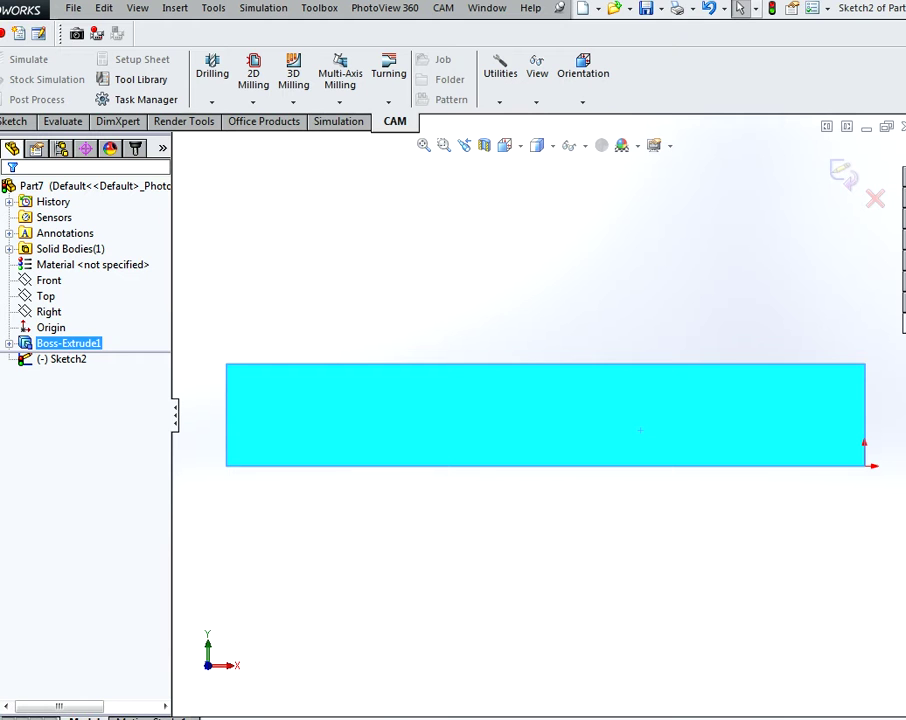
key(s)
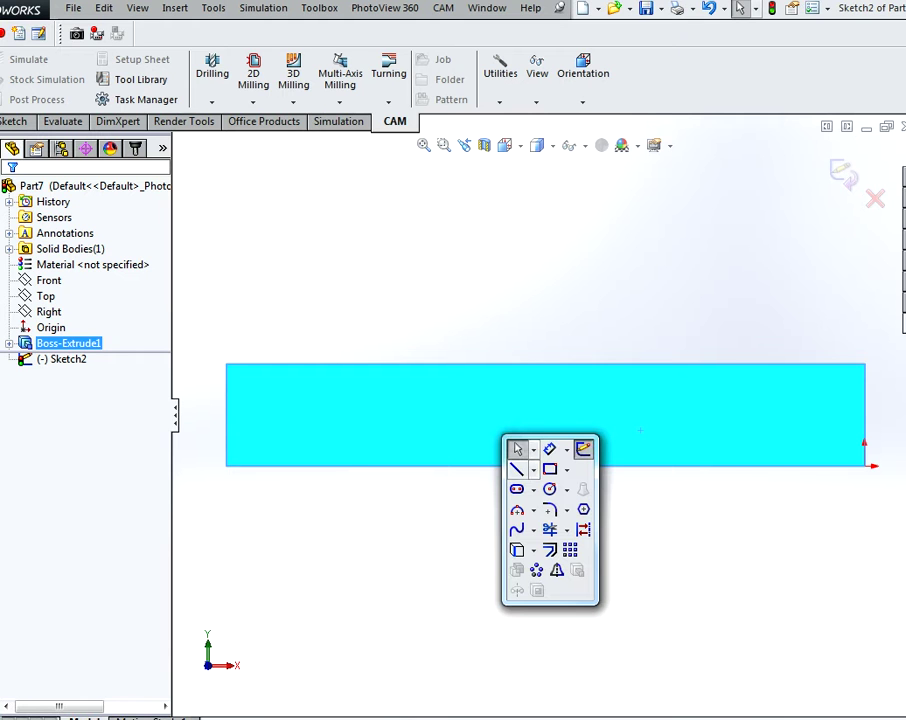
click(567, 469)
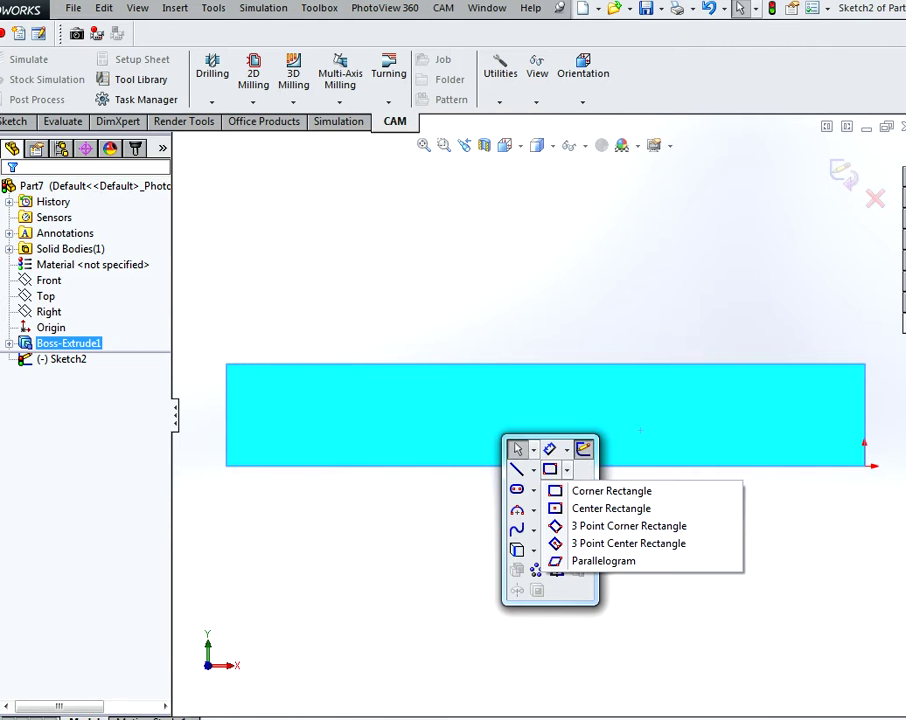
click(611, 508)
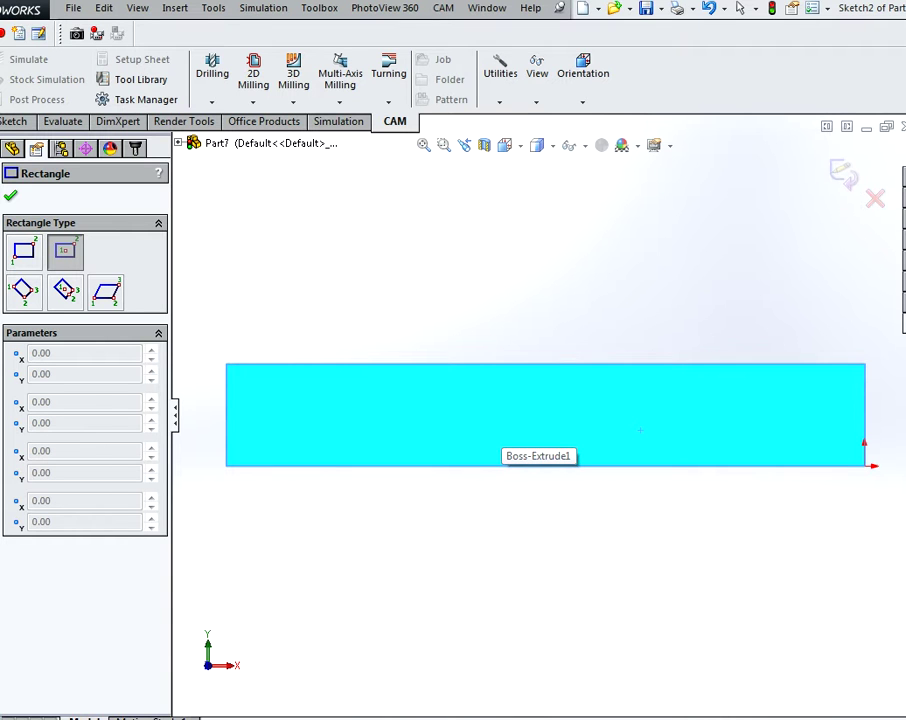
click(533, 427)
click(588, 441)
key(Escape)
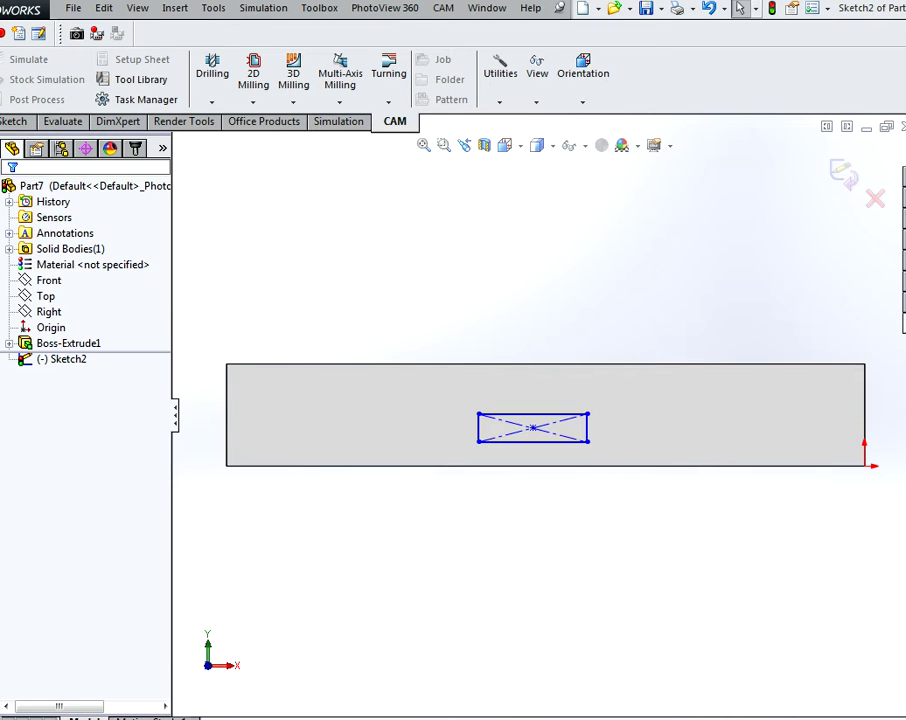
Add a Vertical relation between the midpoint of the plate's lower edge and the small rectangle's center point
click(555, 465)
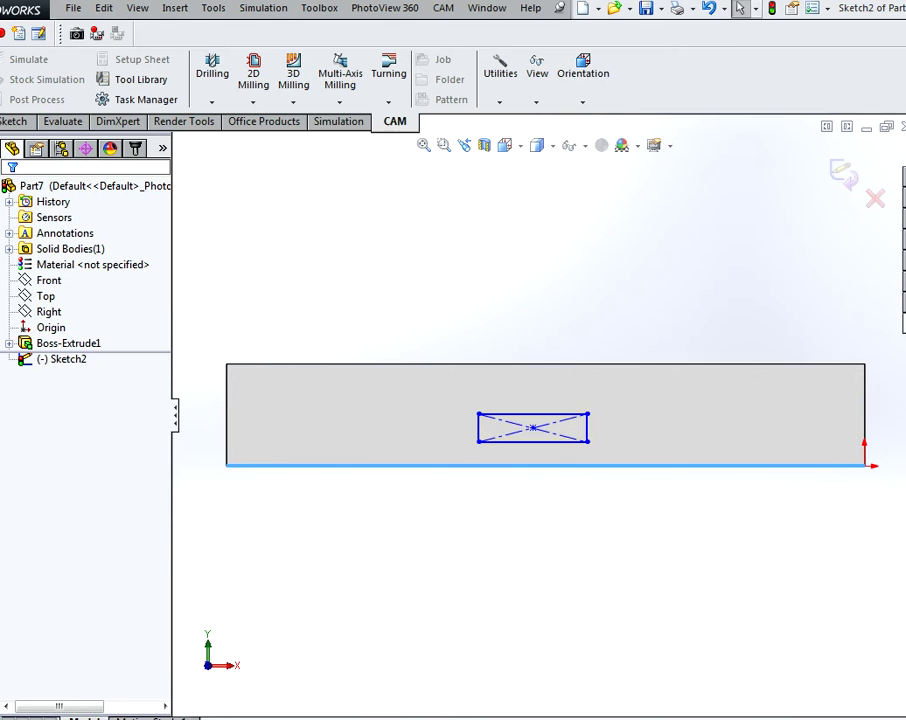
right_click(565, 465)
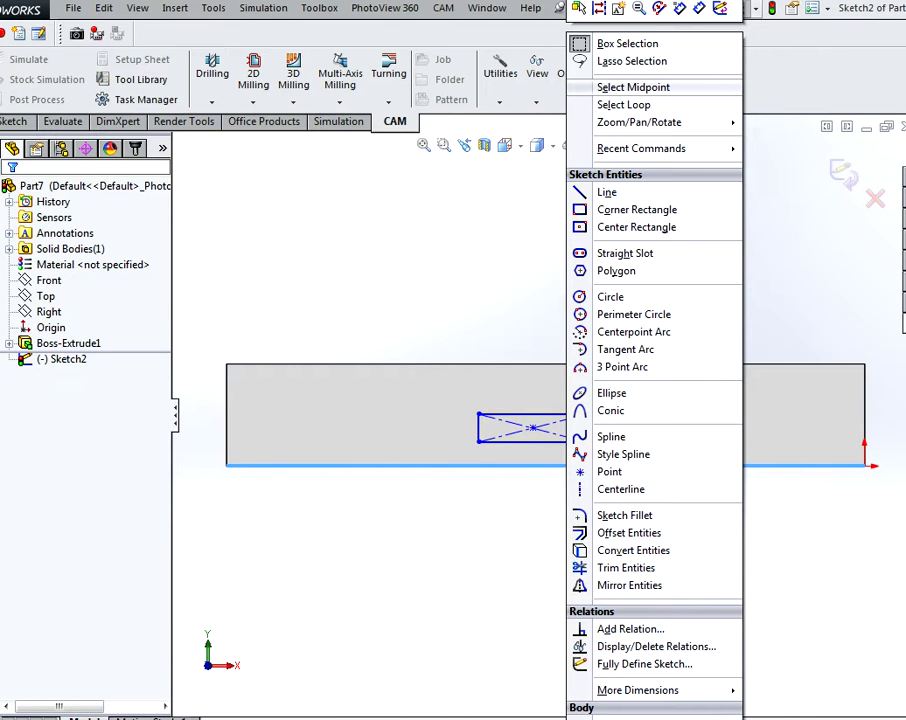
click(633, 87)
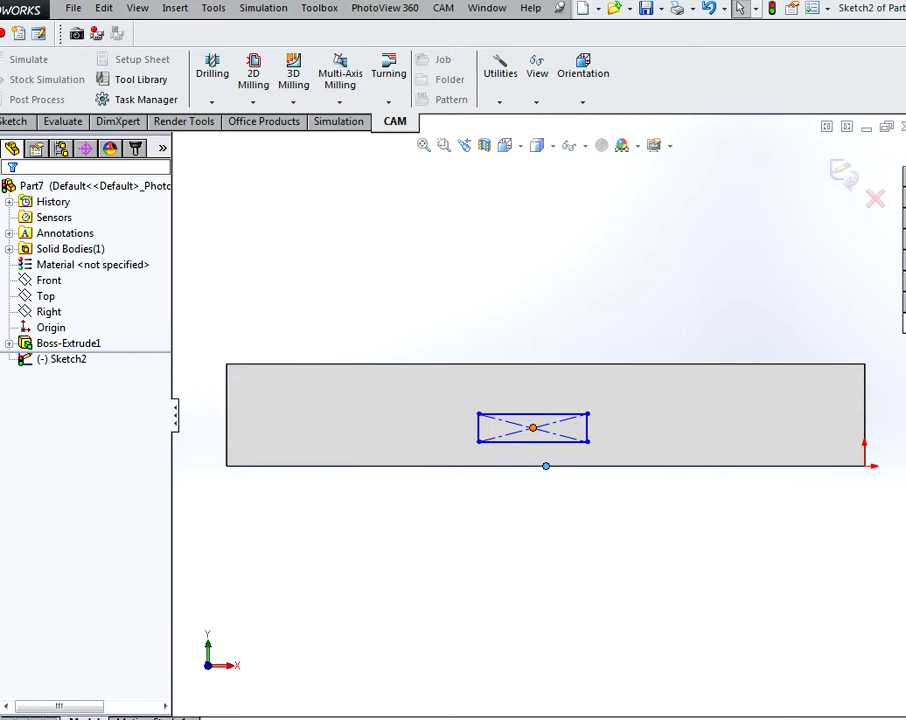
ctrl+click(533, 428)
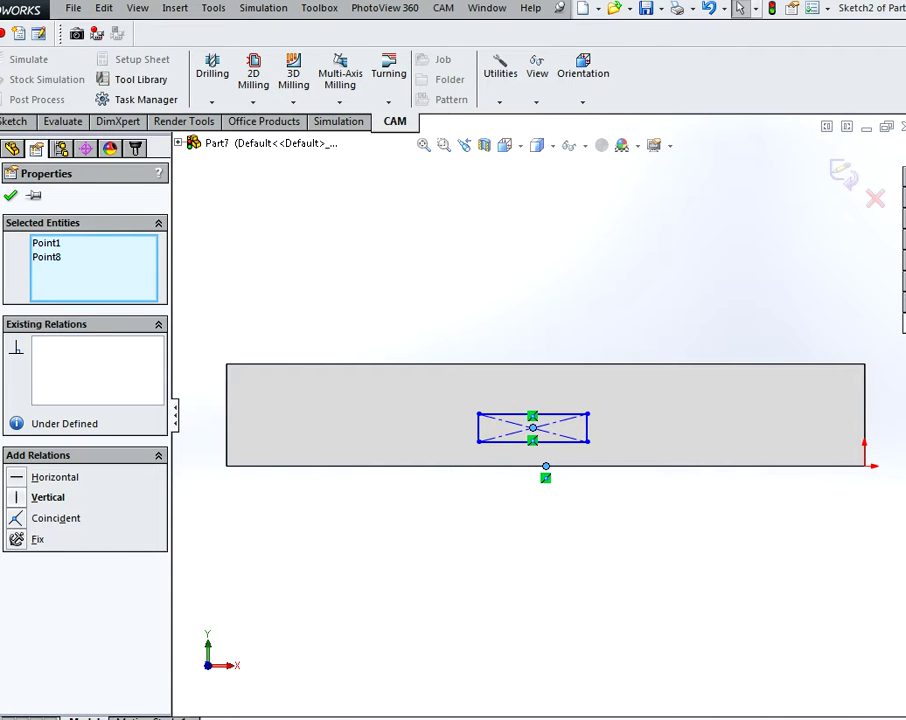
click(47, 497)
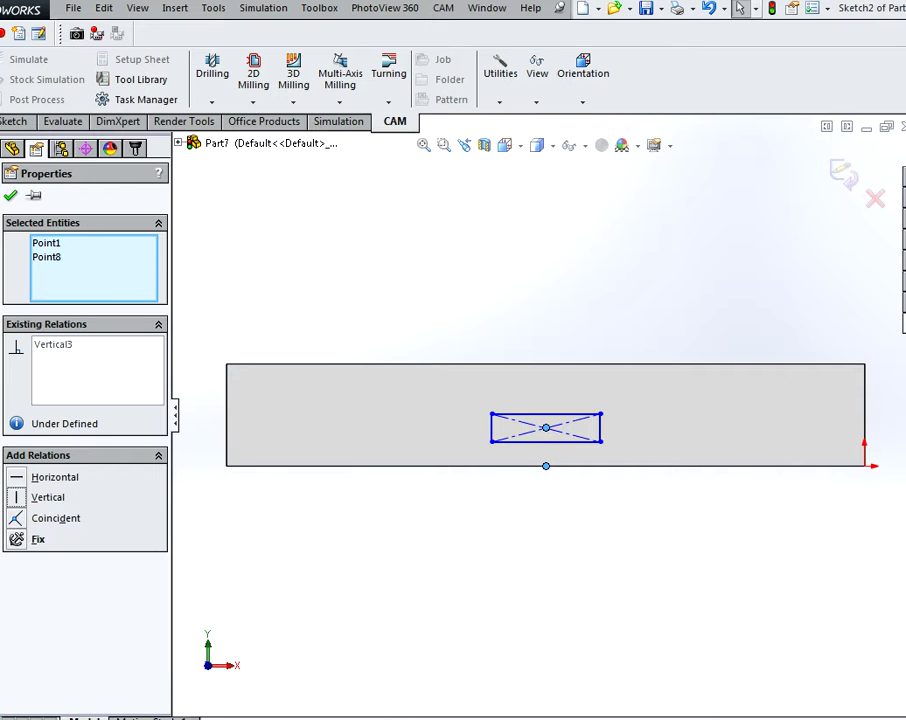
key(Escape)
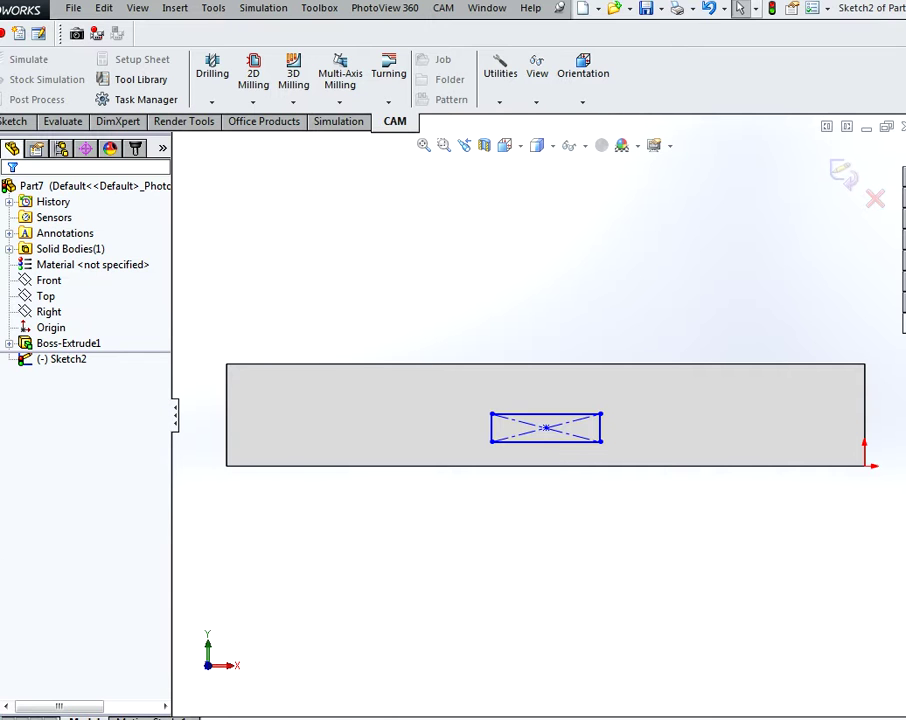
Dimension the small rectangle's height to 10 cm
right_drag(575, 598, 575, 520)
click(600, 428)
click(645, 430)
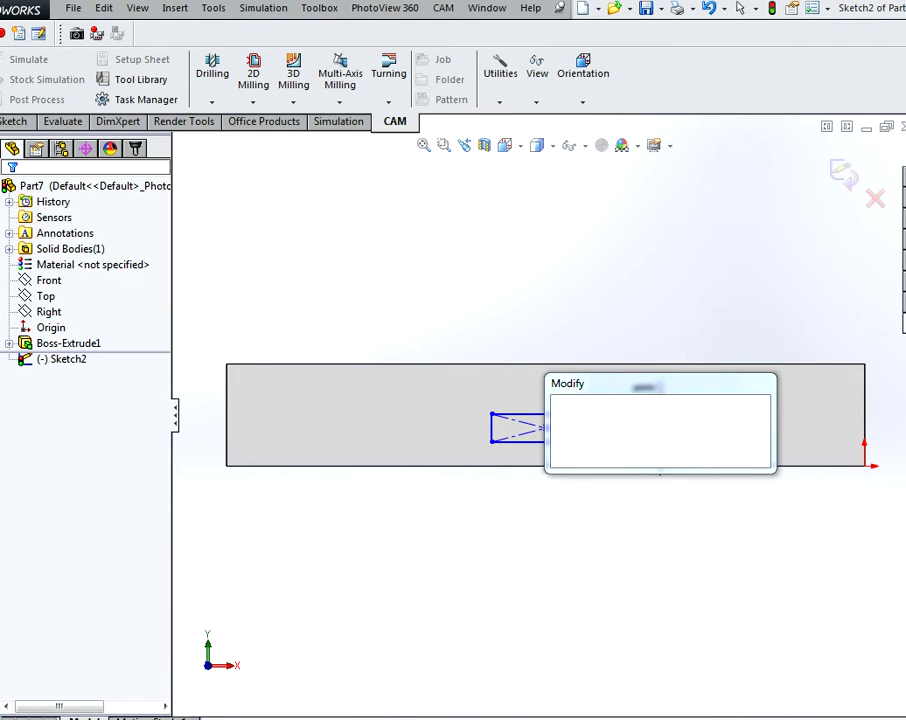
text(100)
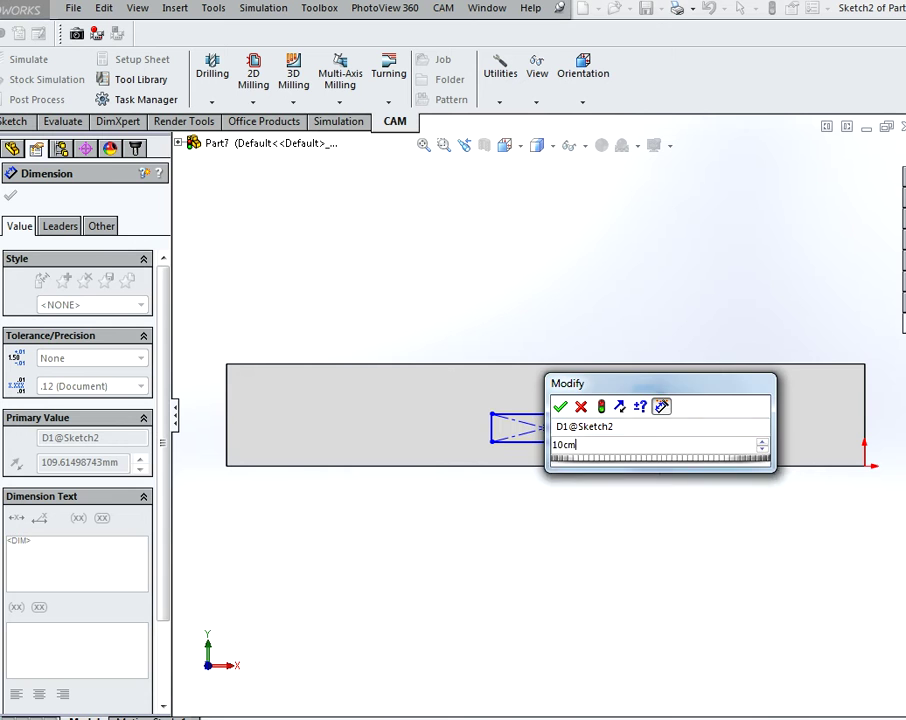
key(Return)
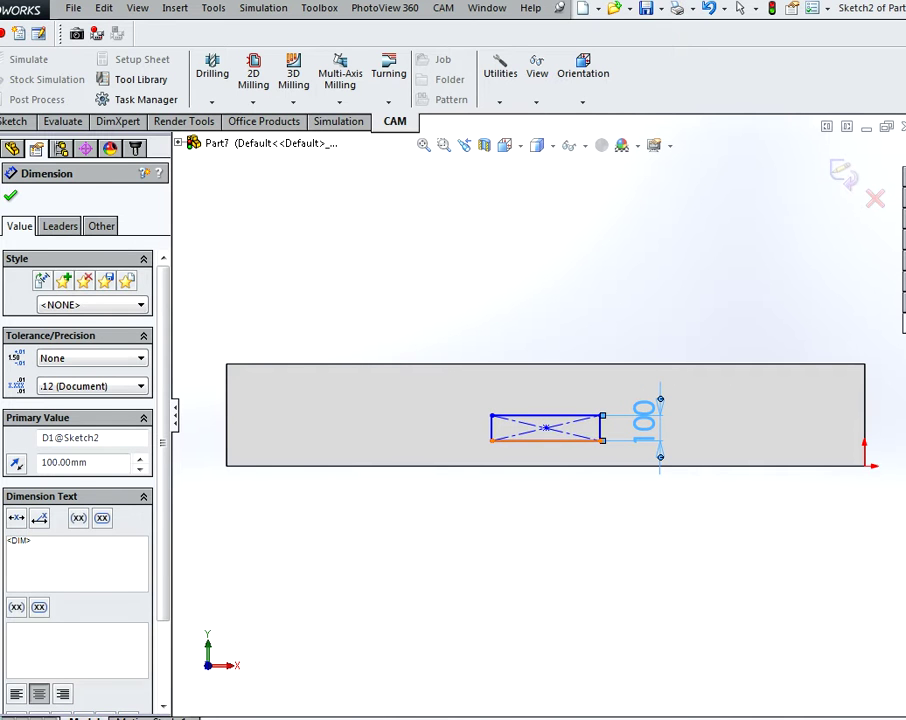
Dimension the small rectangle's width to 350 mm
click(560, 441)
click(556, 543)
click(555, 545)
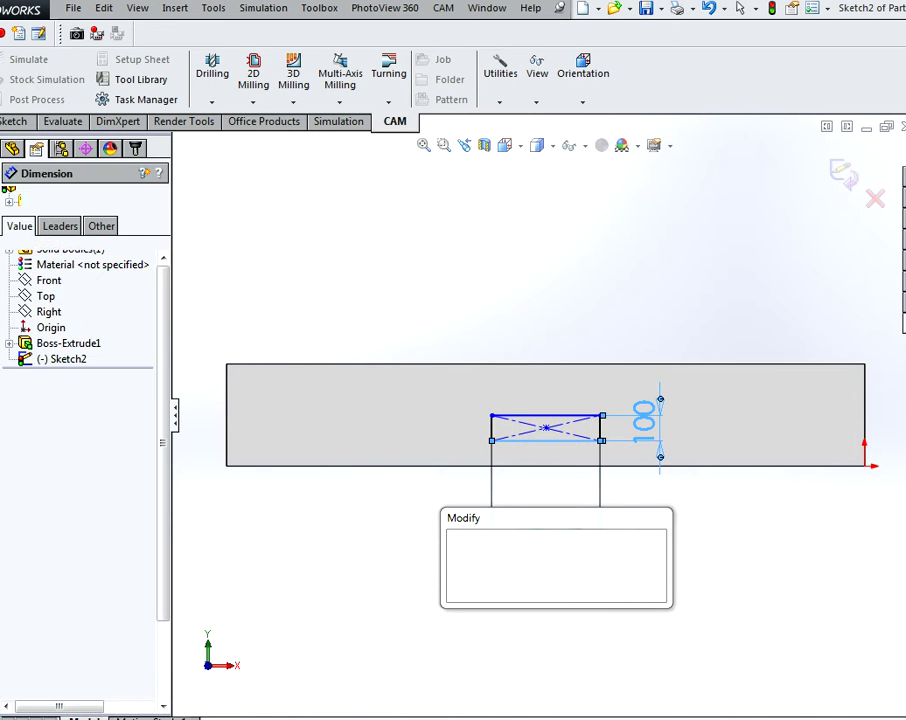
text(3540)
key(Return)
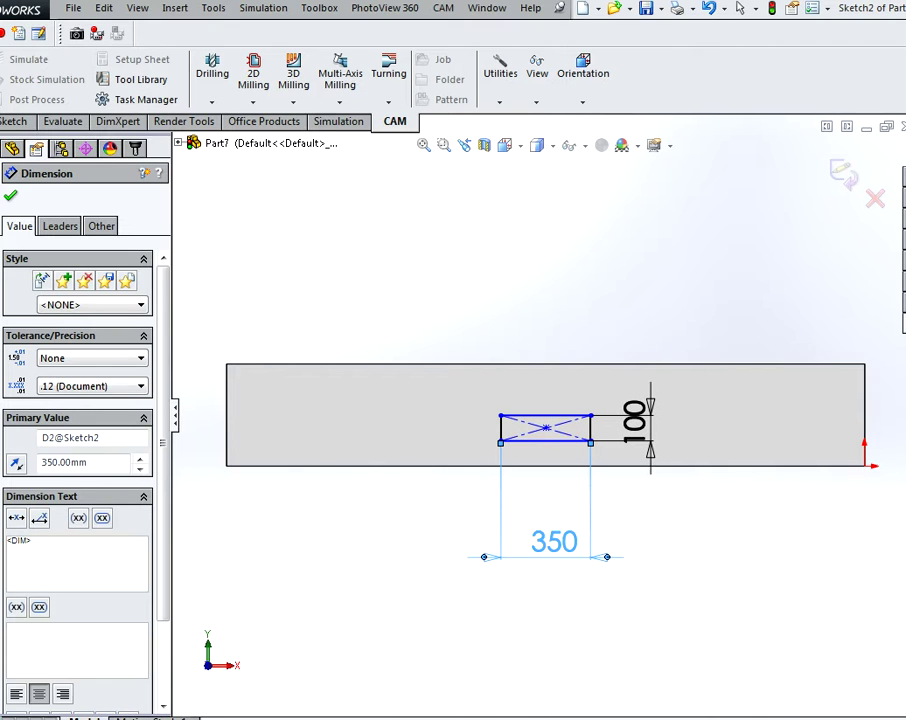
Set the distance between the small rectangle's lower edge and the plate's lower edge to 10 cm
click(546, 441)
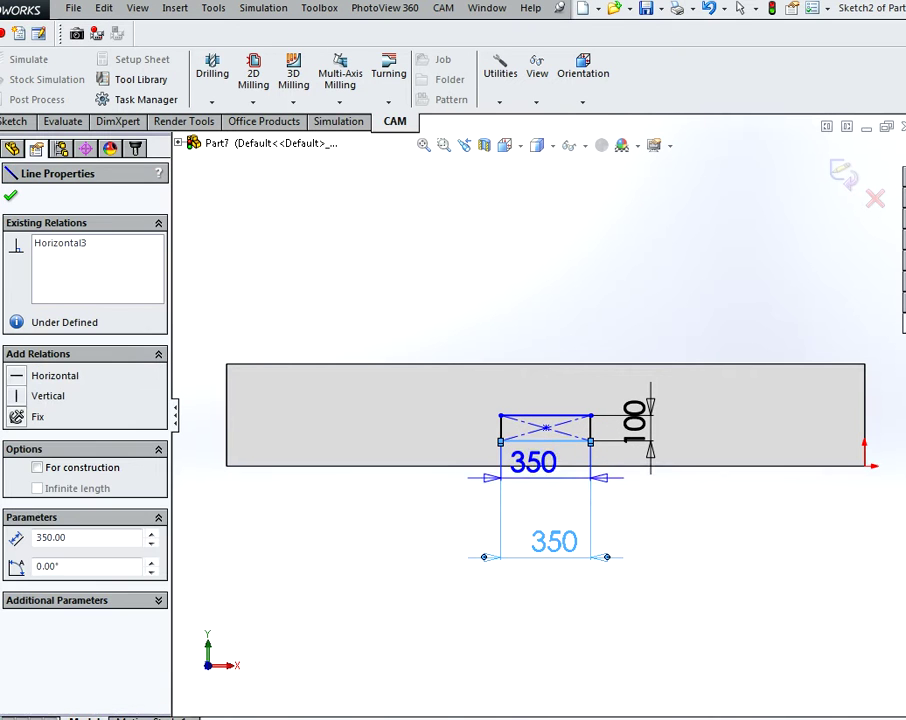
click(546, 466)
click(368, 455)
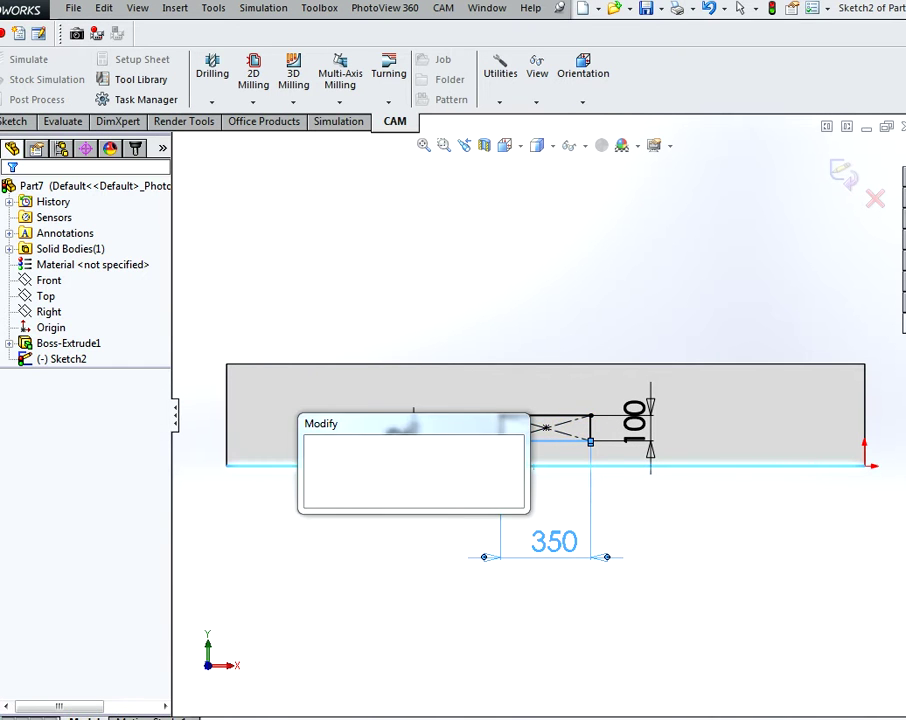
text(10cm)
key(Return)
Cut the small rectangle into the plate as a blind extruded cut 5 cm deep
key(s)
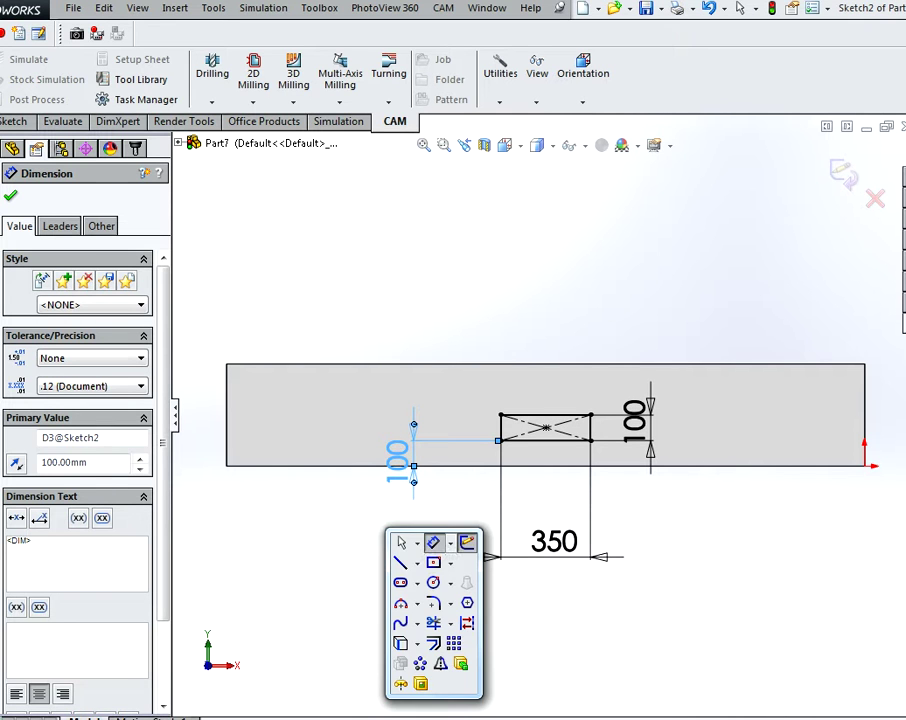
click(421, 684)
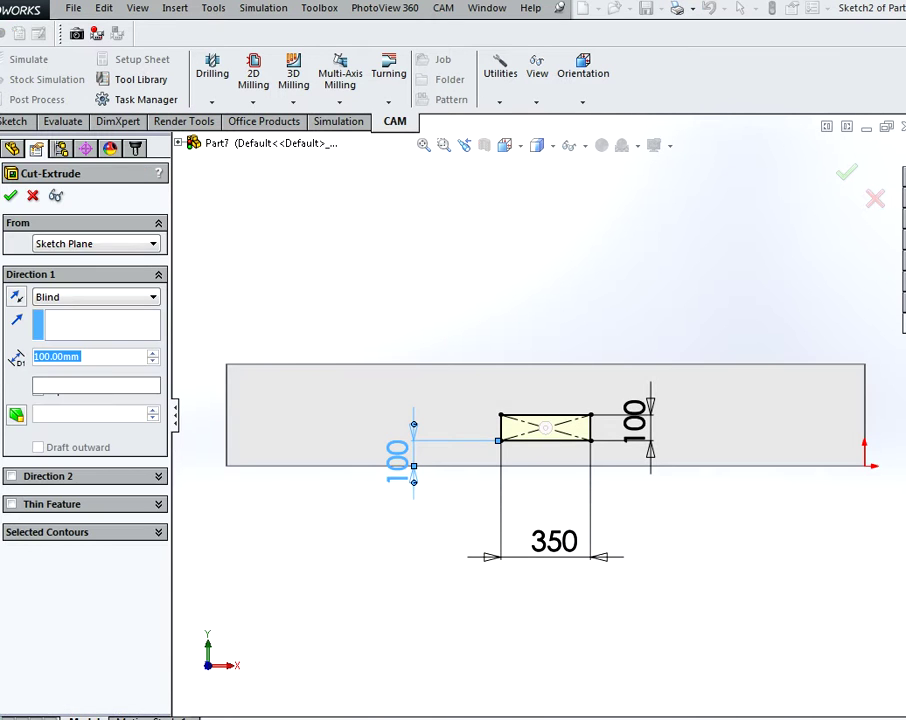
text(5cm)
key(Return)
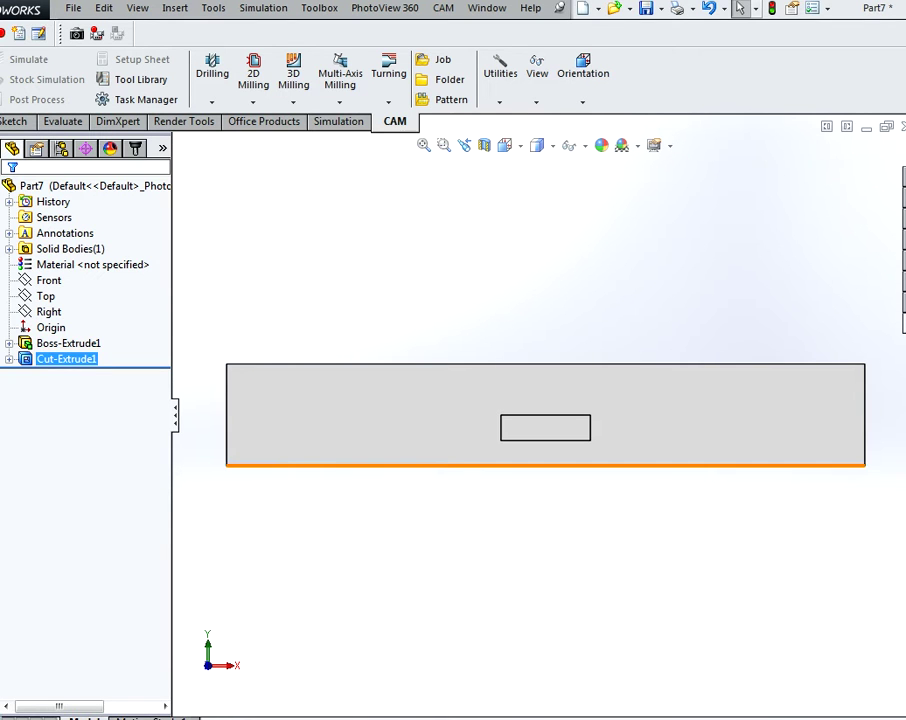
Fillet all edges of the plate's front face, including the pocket outline, with a constant 50 mm radius
click(407, 429)
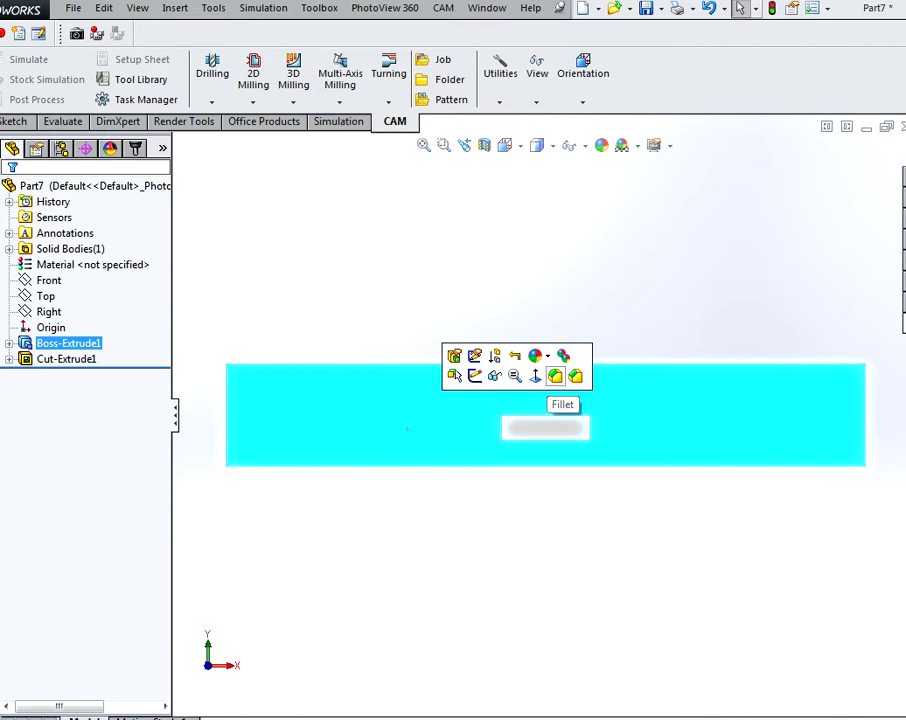
click(555, 376)
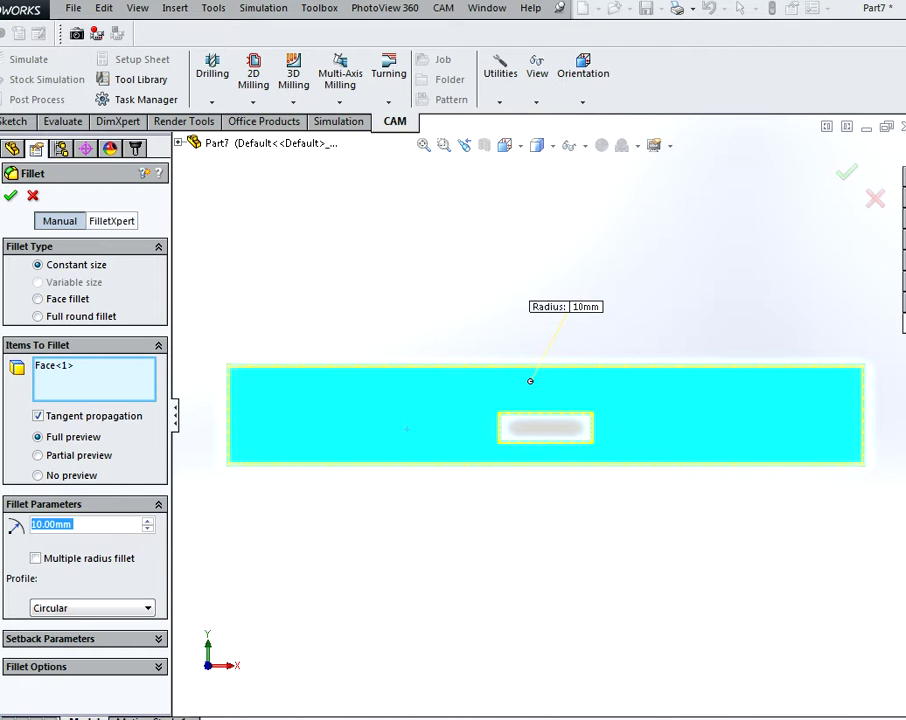
text(5)
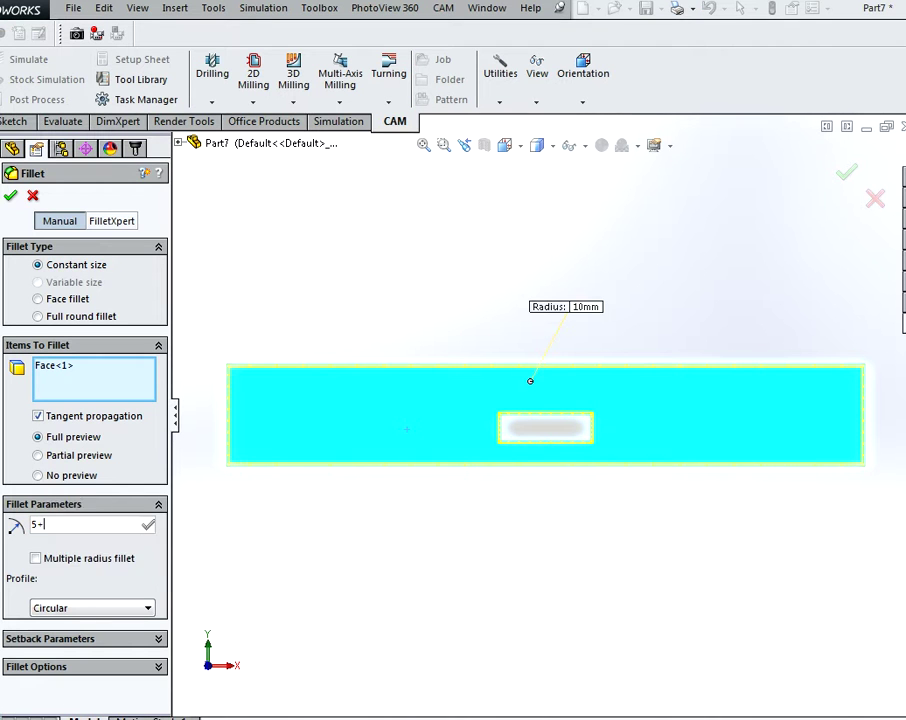
text(0)
key(Return)
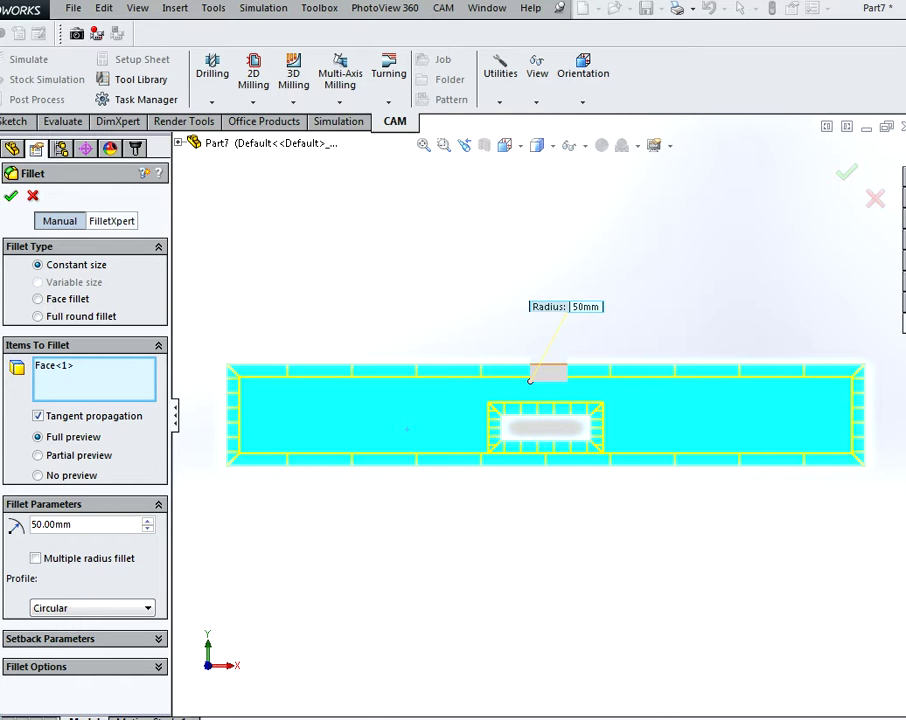
key(Return)
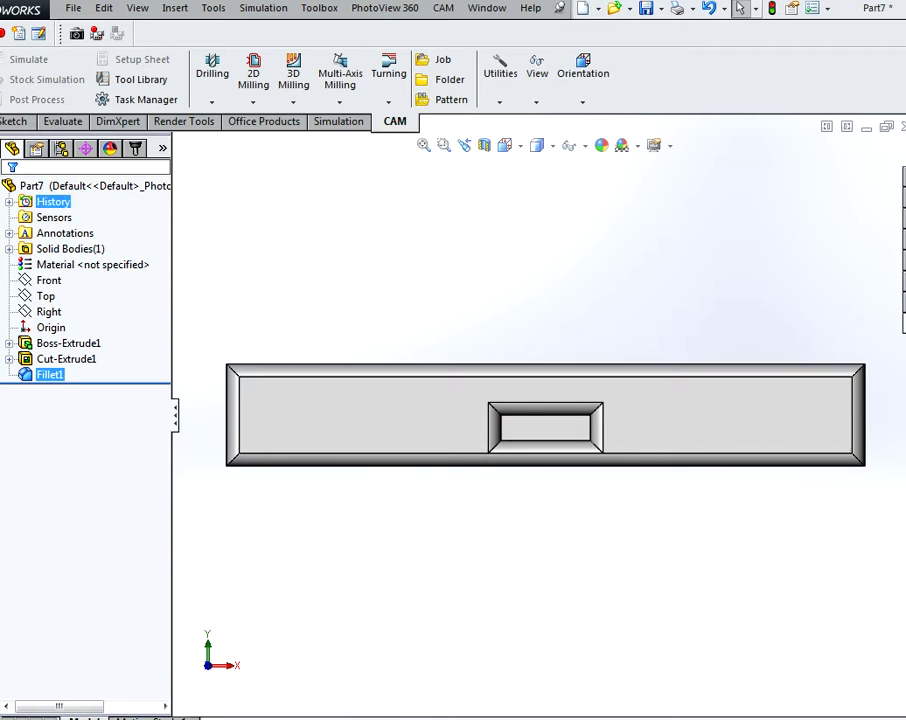
Add a new configuration named "handle" to the part
click(61, 148)
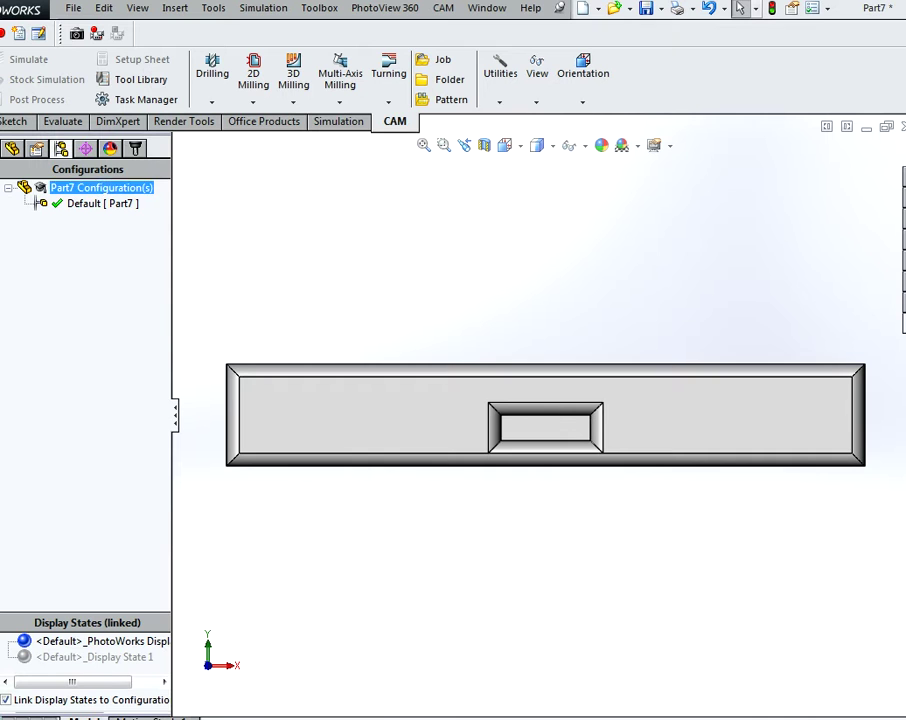
right_click(86, 190)
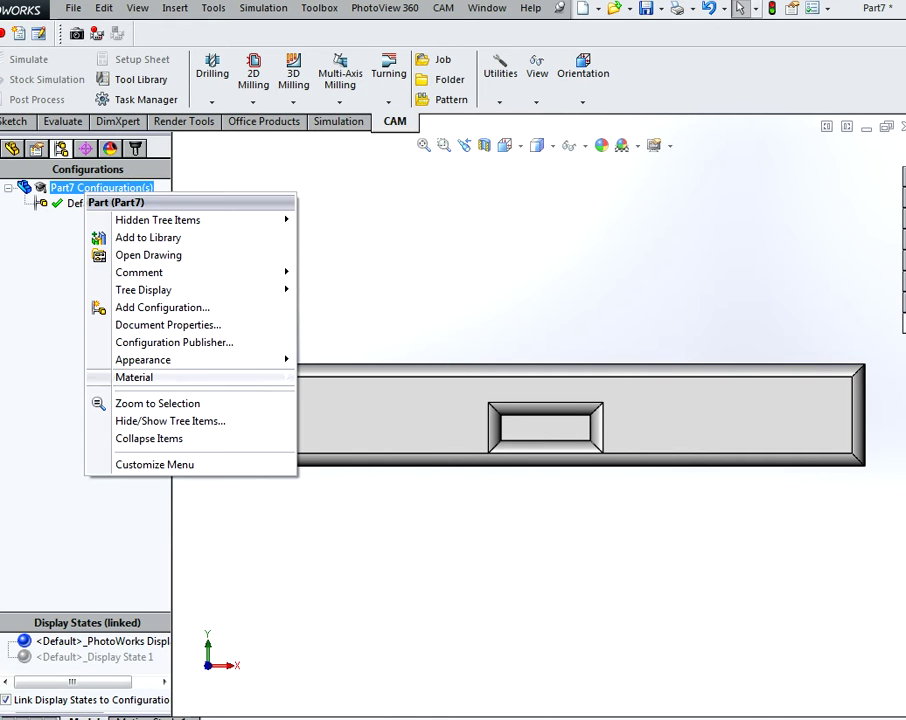
click(162, 307)
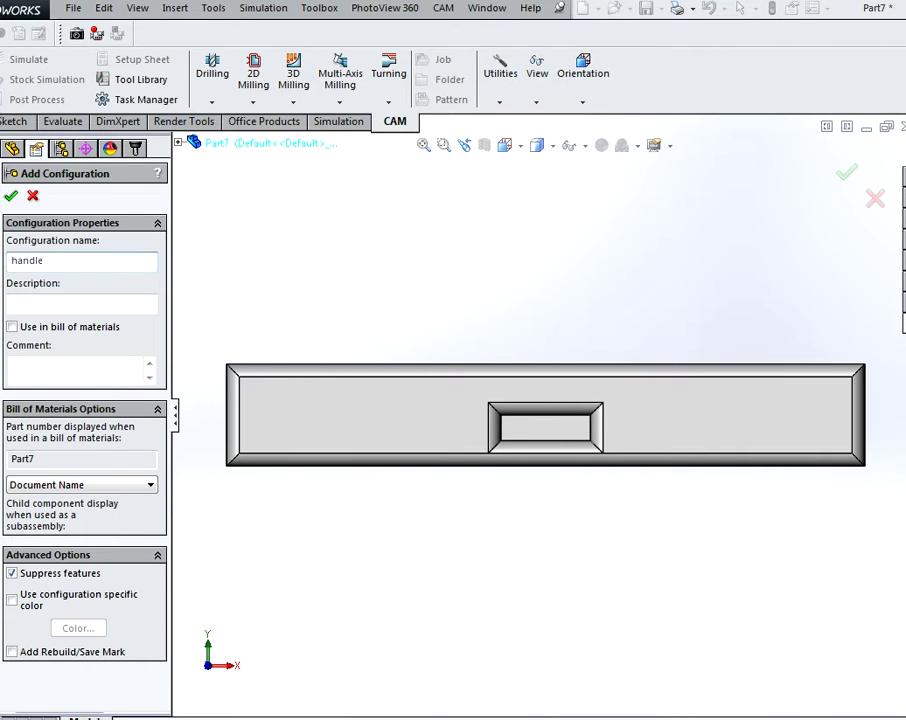
key(Return)
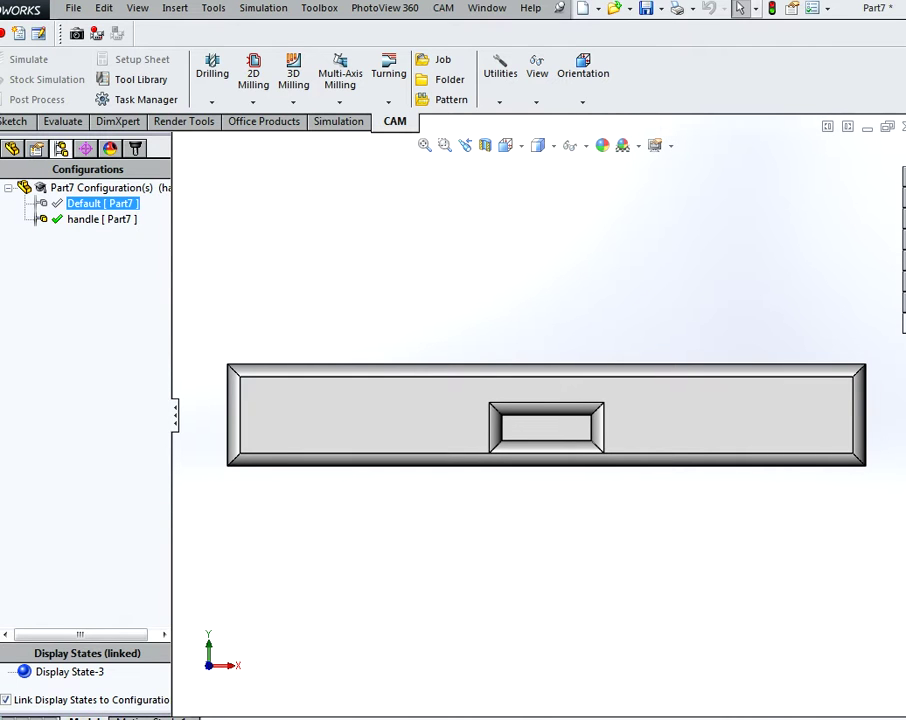
Activate the Default configuration and suppress the pocket's extruded cut in it
double_click(102, 204)
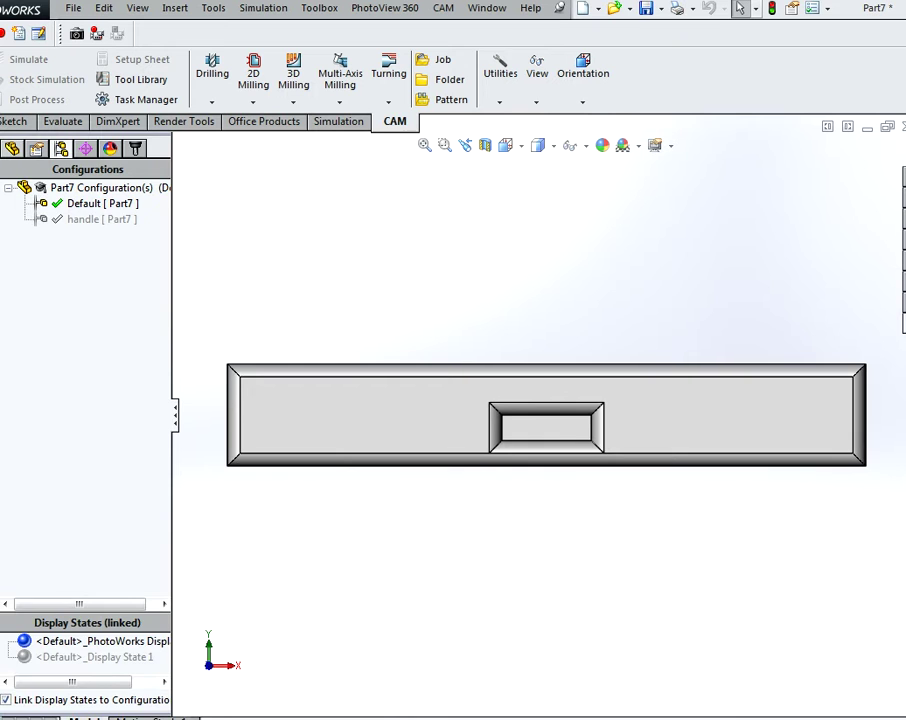
click(12, 148)
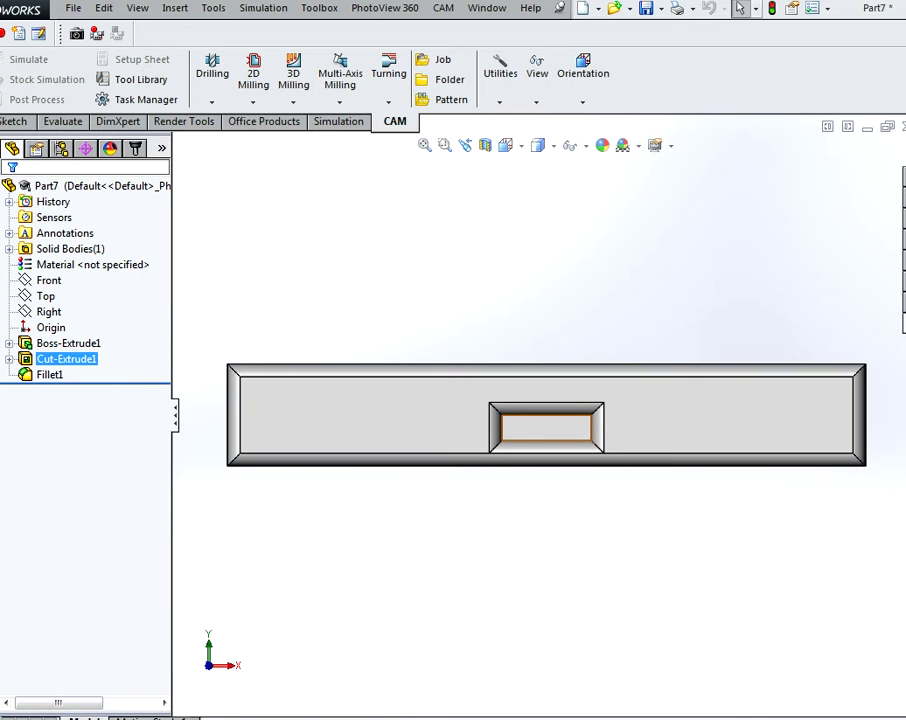
right_click(62, 359)
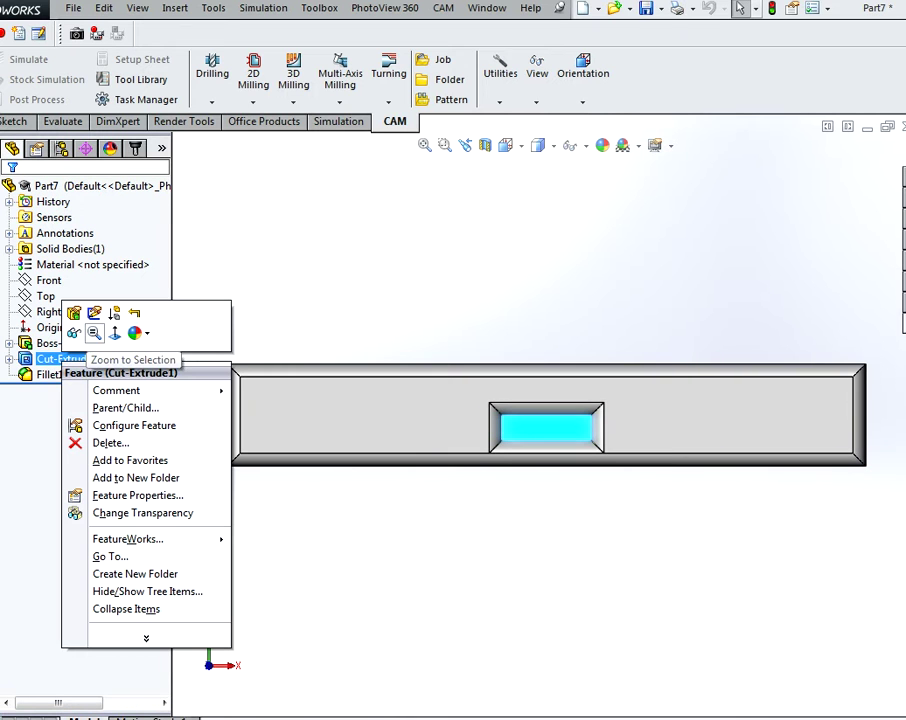
click(114, 314)
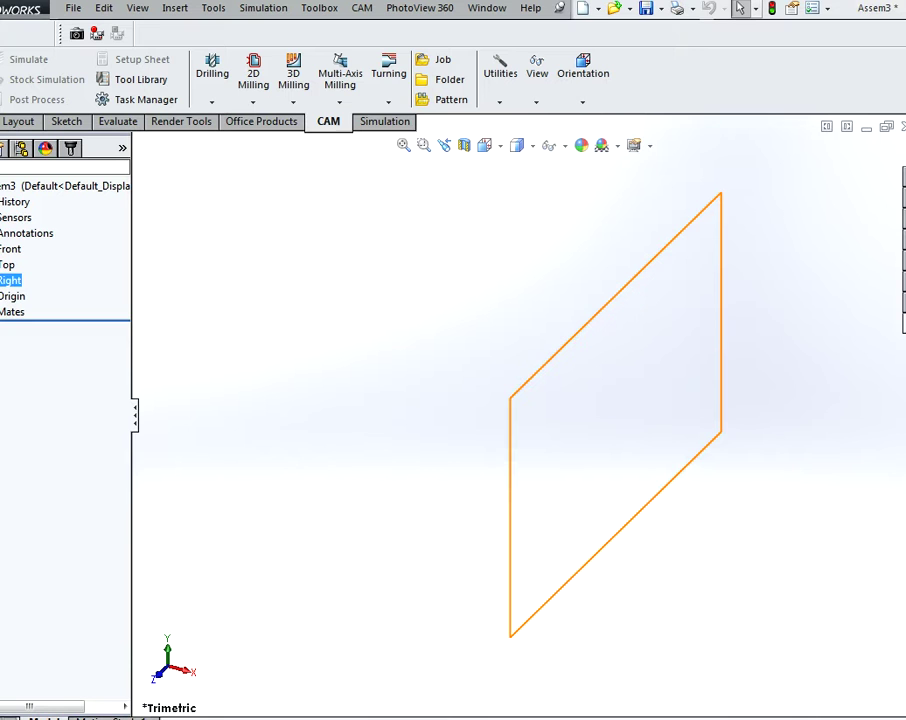
Sketch on the assembly's Right plane a vertical line about 54 mm long from the origin, continued by an arc and a horizontal line
right_click(10, 280)
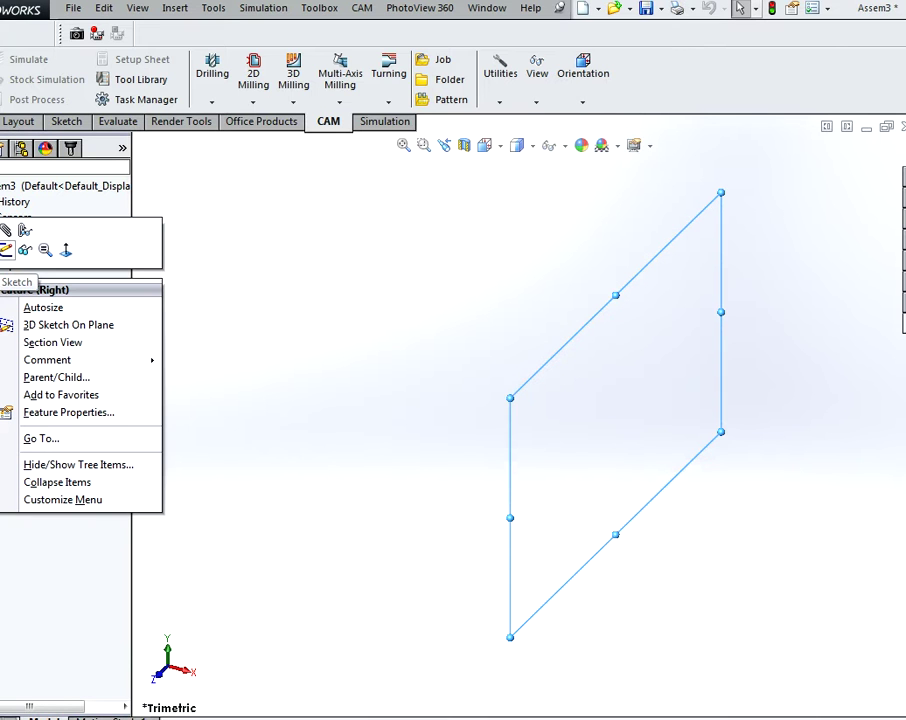
click(6, 250)
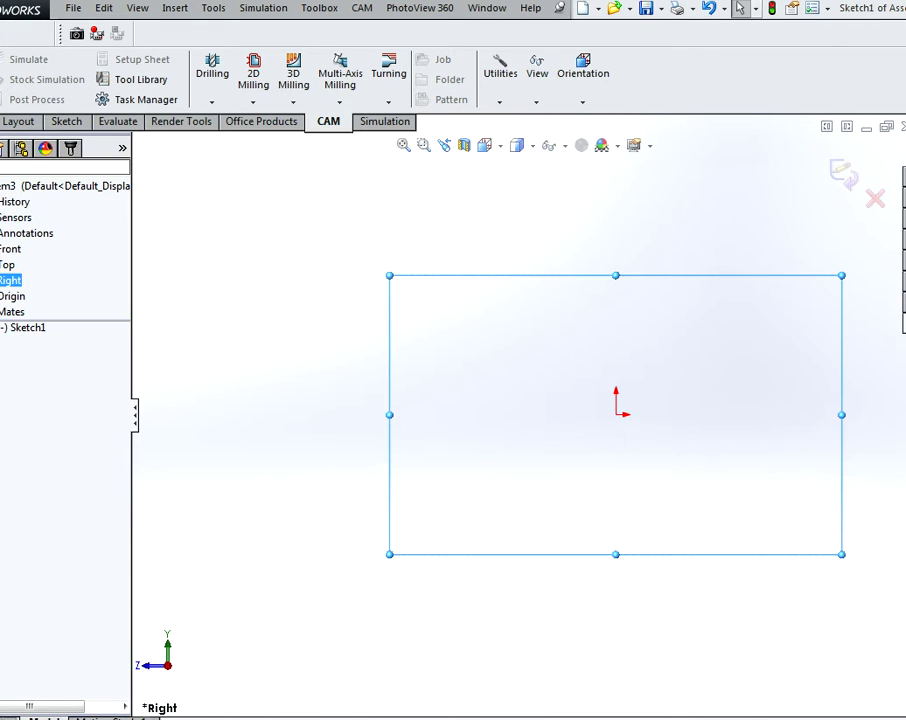
right_drag(676, 418, 596, 412)
click(620, 415)
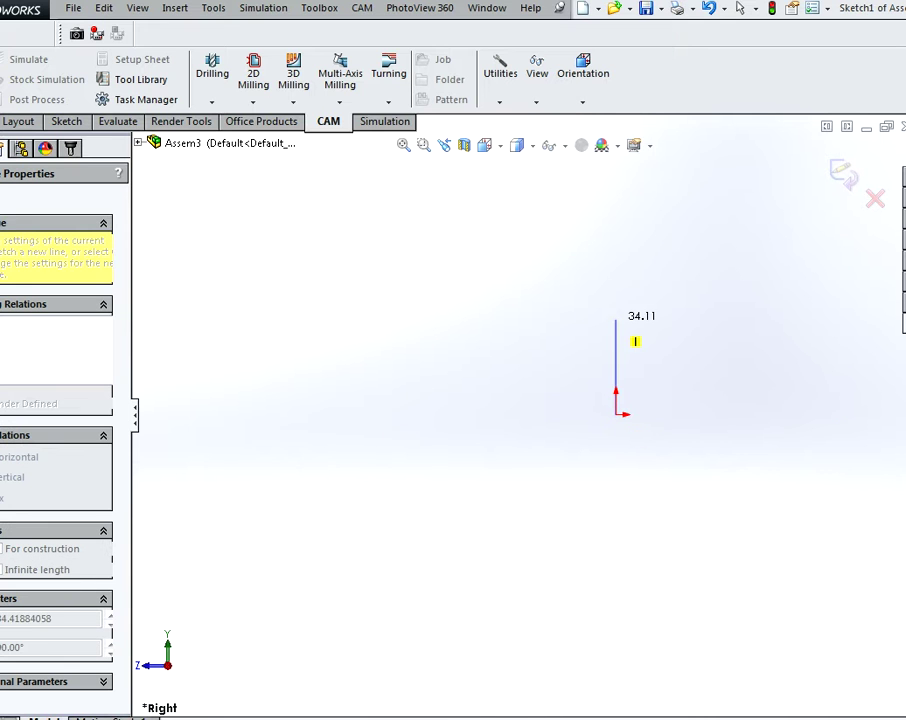
click(615, 265)
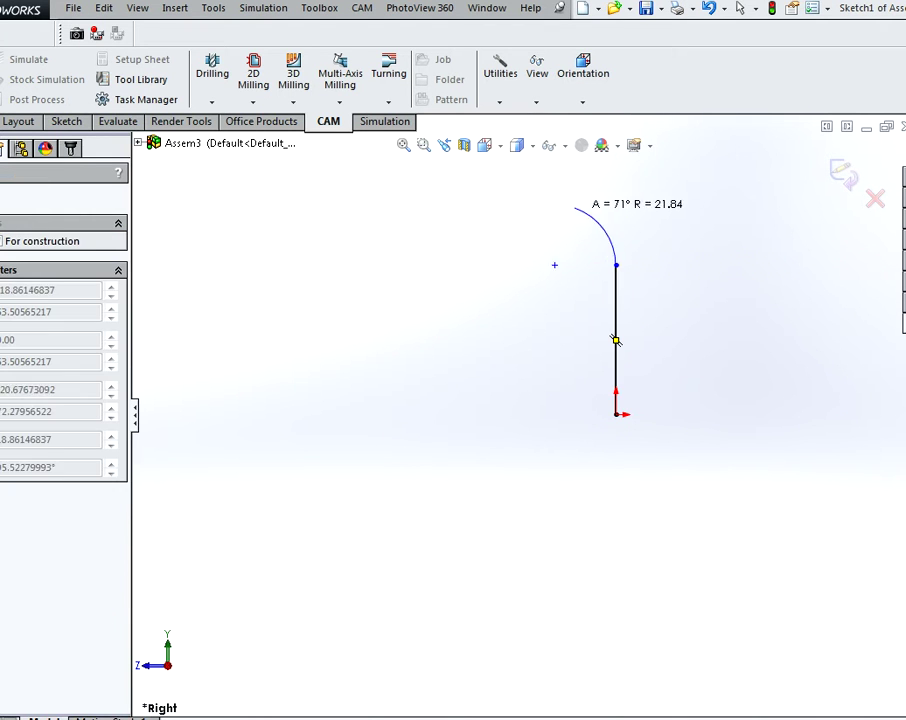
click(564, 215)
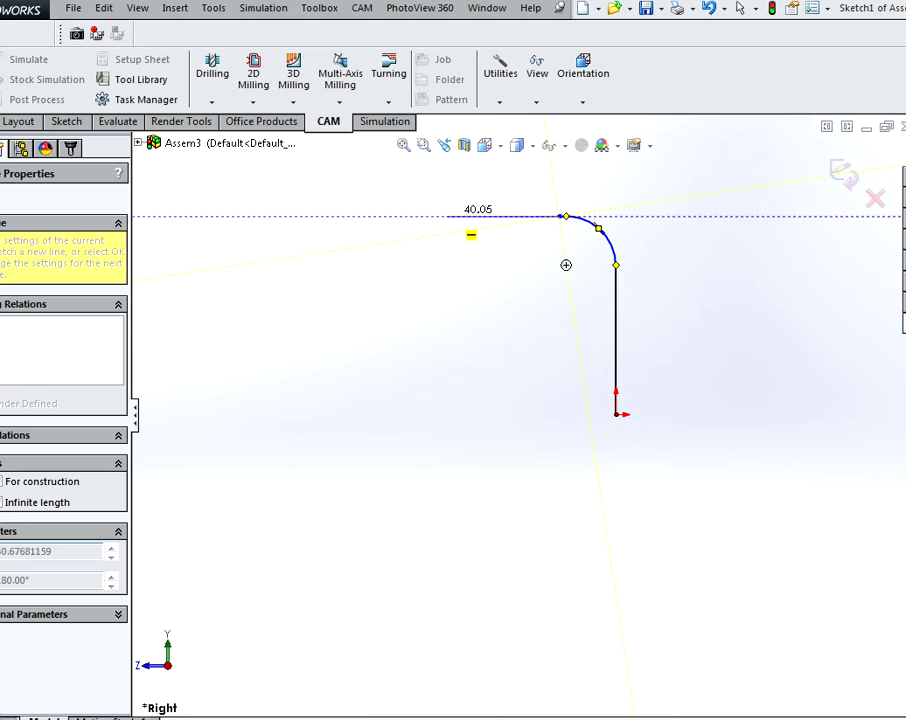
click(385, 216)
key(Escape)
Dimension the vertical line's length to 2000 mm
right_drag(679, 518, 679, 438)
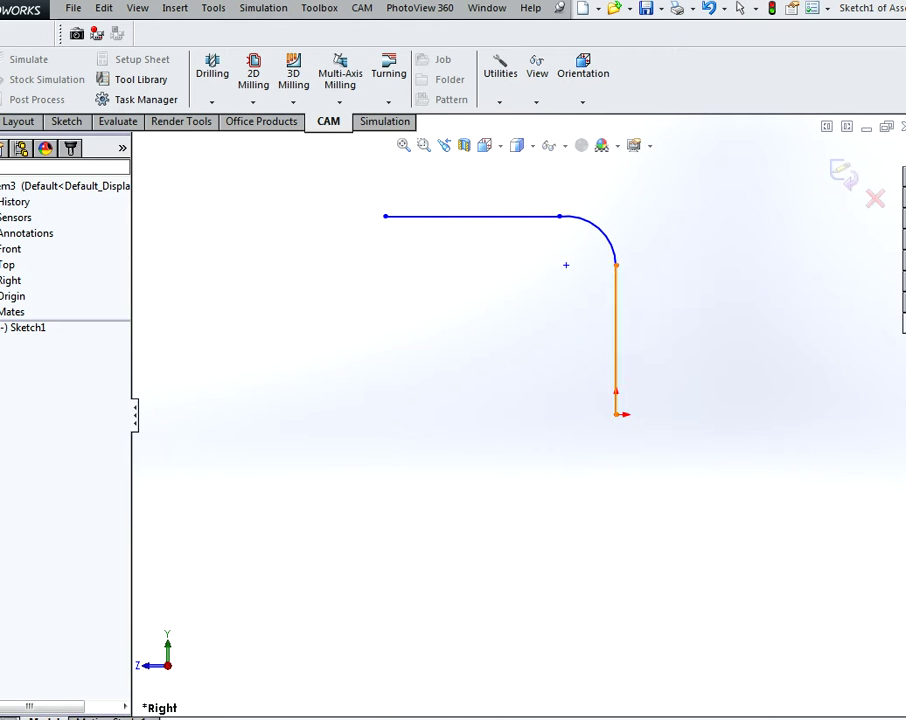
click(616, 340)
click(721, 373)
text(2000)
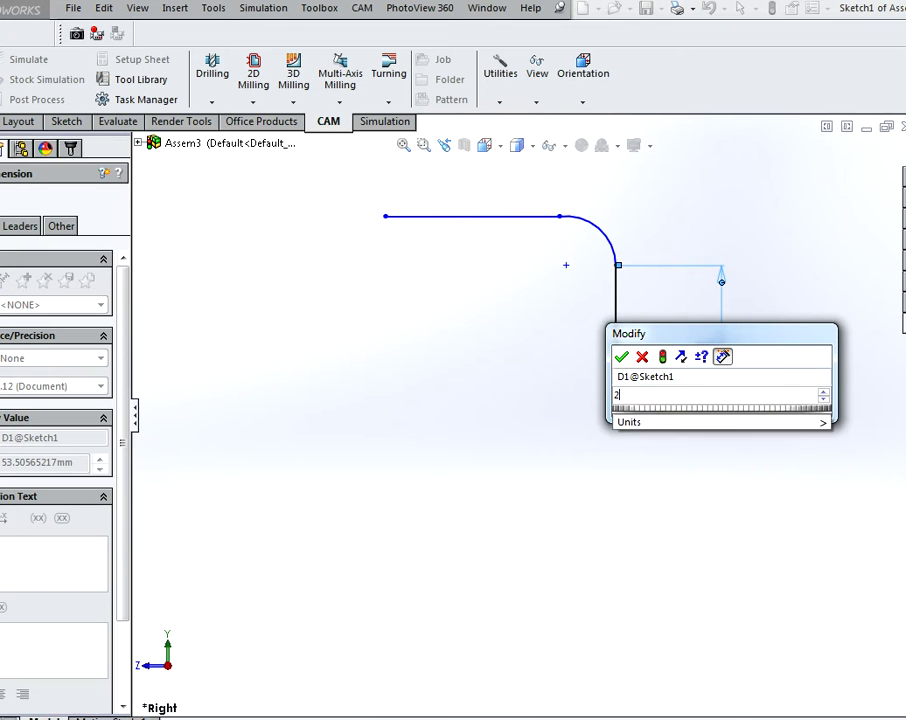
key(Return)
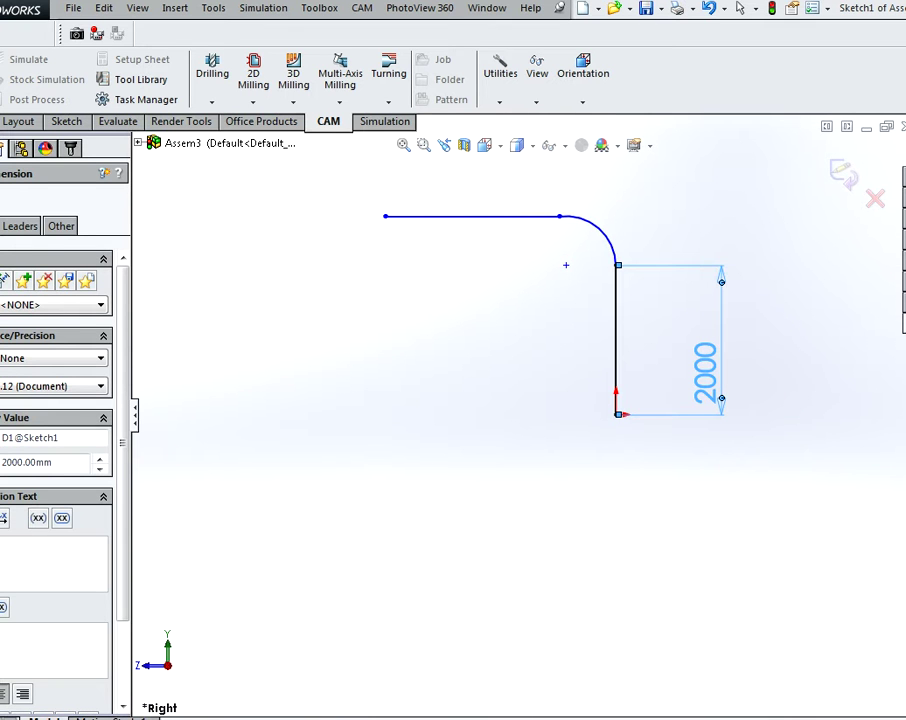
Dimension the arc's radius to 900 mm
click(602, 233)
click(668, 208)
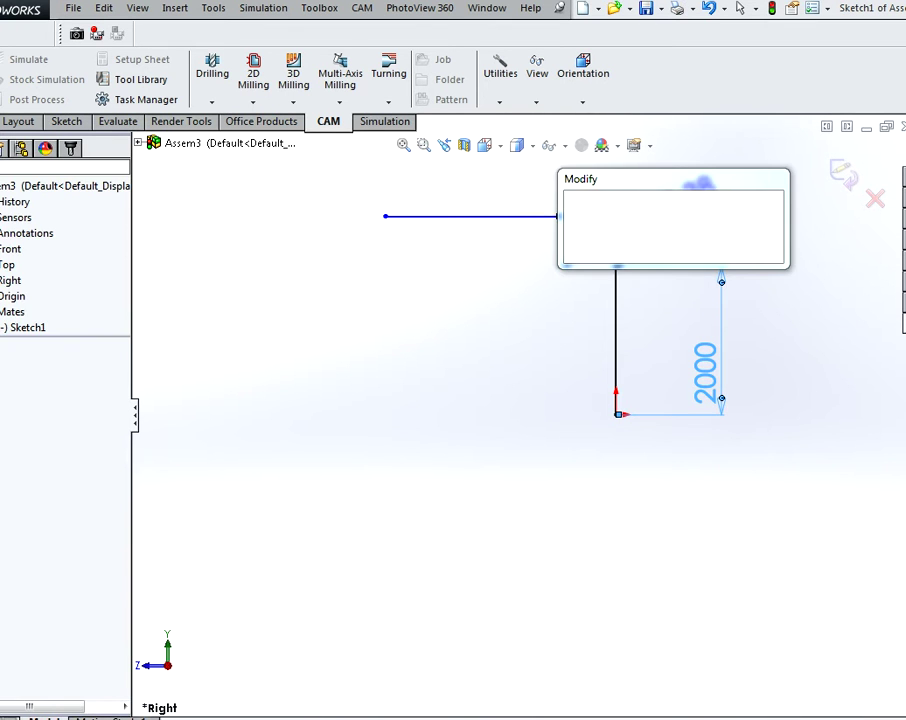
text(8)
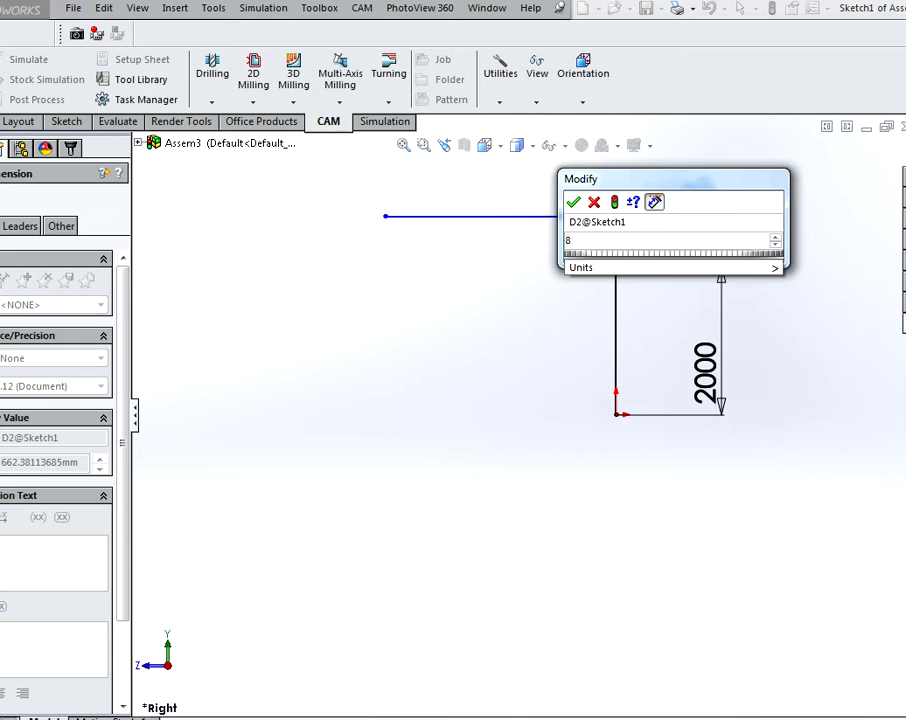
text(00)
key(Return)
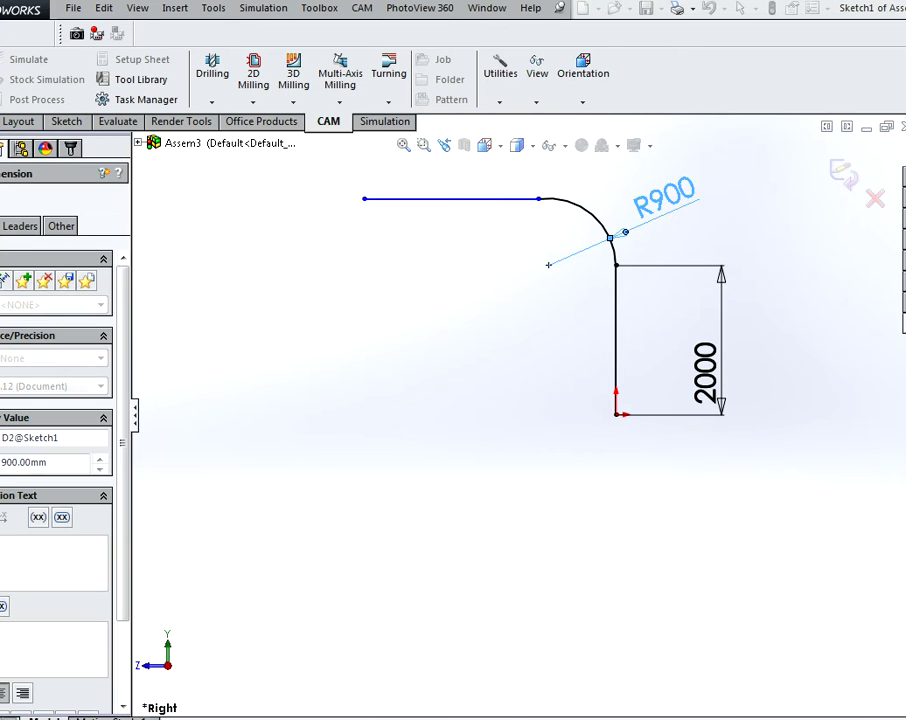
Dimension the horizontal line's length to 2 m
click(490, 199)
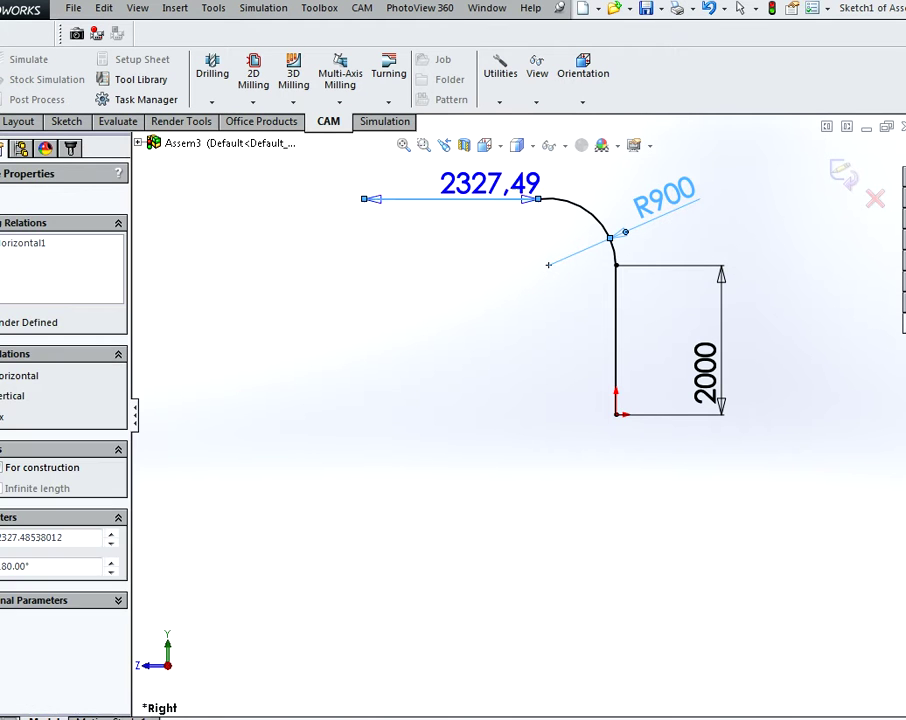
click(450, 282)
text(2m)
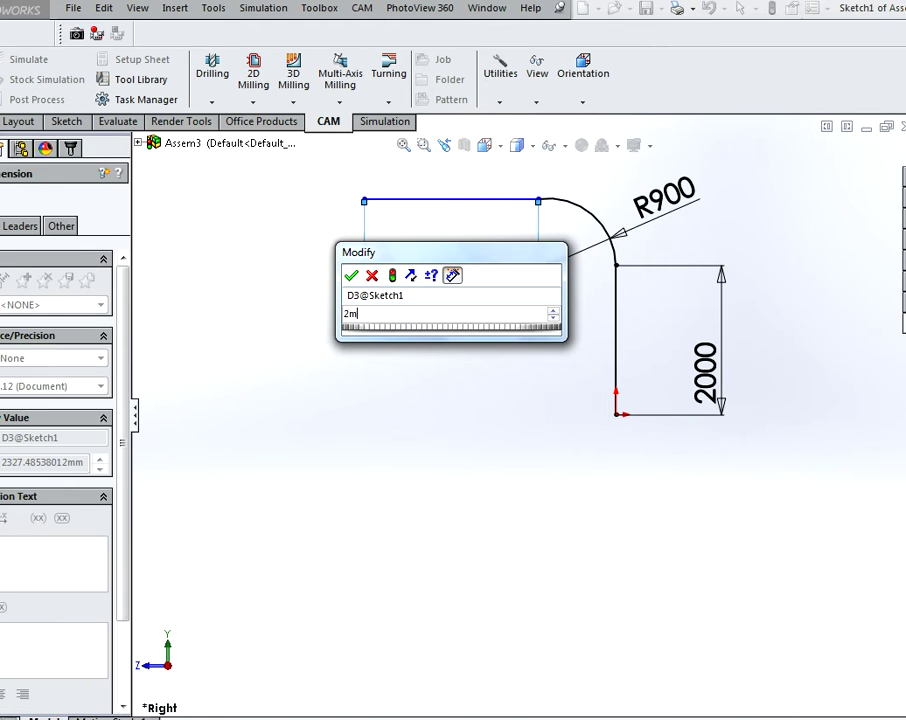
key(Return)
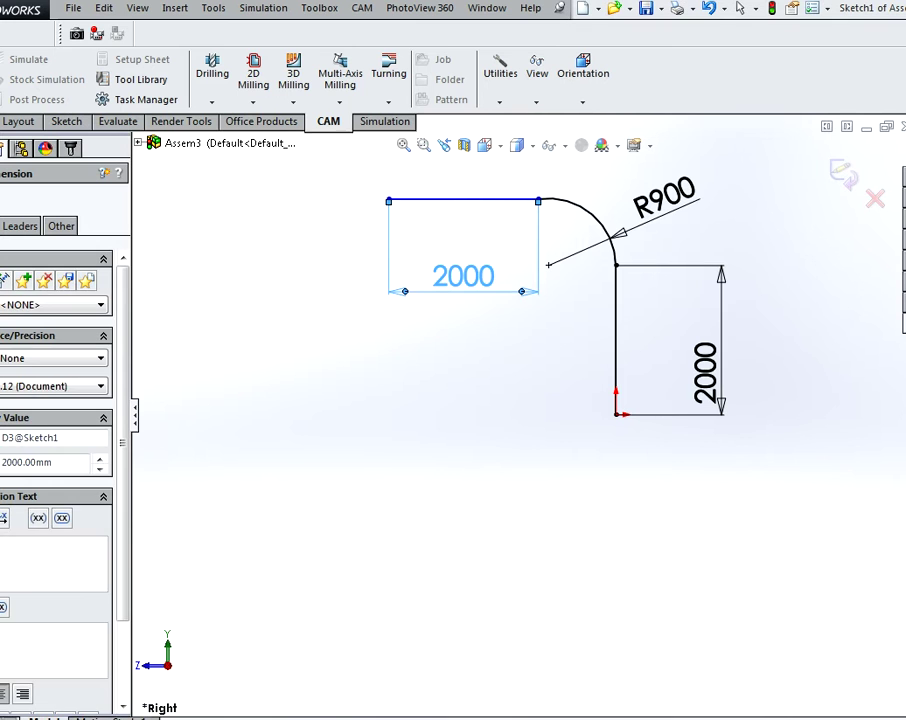
key(Escape)
Dimension the vertical distance between the horizontal line's free end and the origin, keeping the drawn value
right_drag(356, 280, 355, 202)
click(389, 199)
click(616, 414)
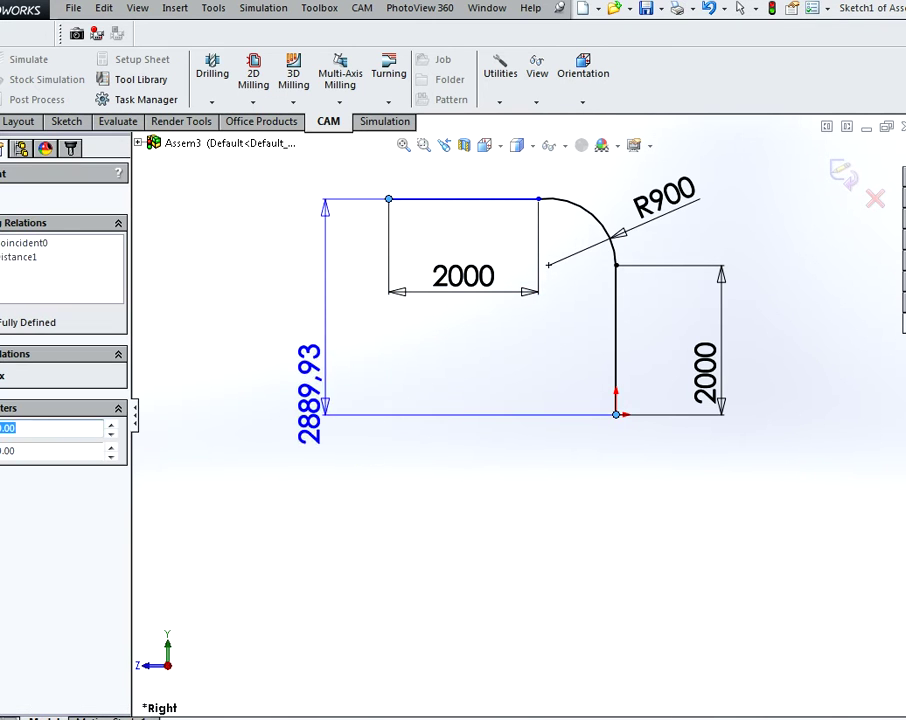
click(325, 394)
key(Return)
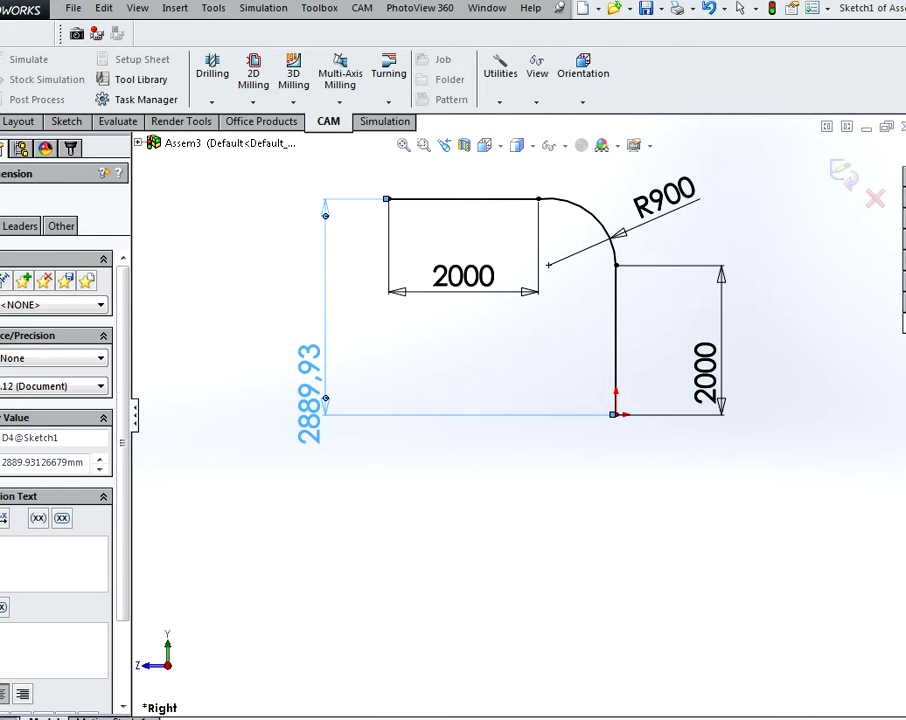
key(Escape)
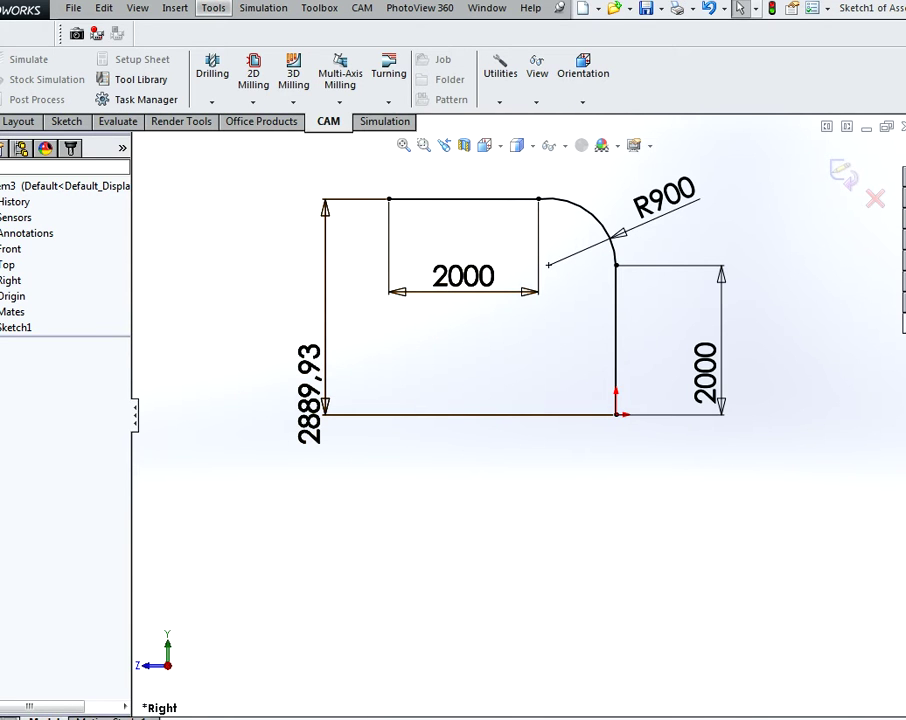
Fit a constrained, closed spline through the vertical line, the arc and the horizontal line with a 0.01 mm tolerance
click(213, 8)
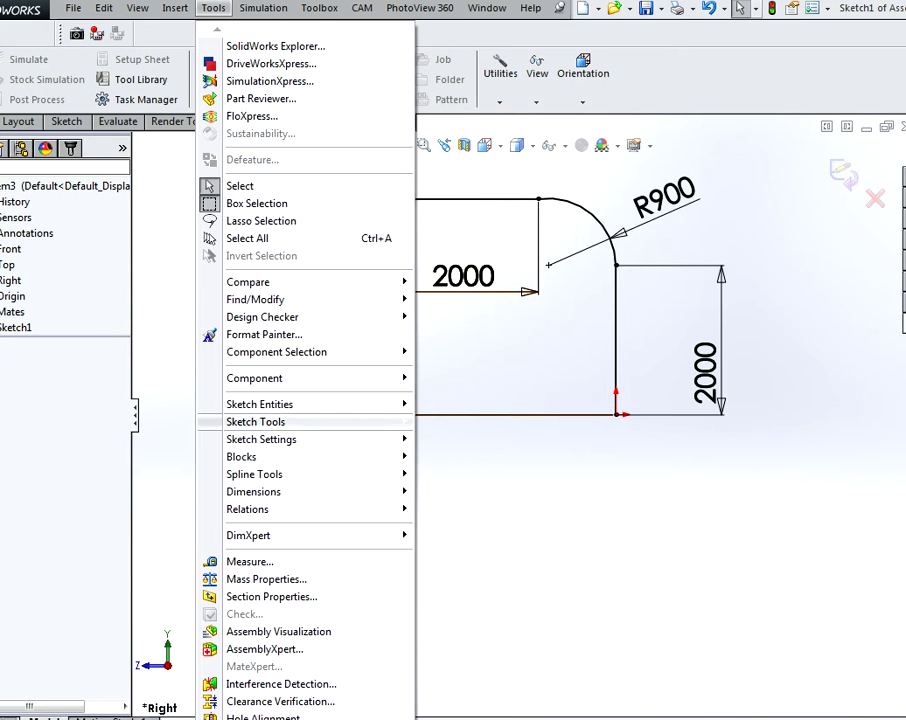
mouse_move(254, 474)
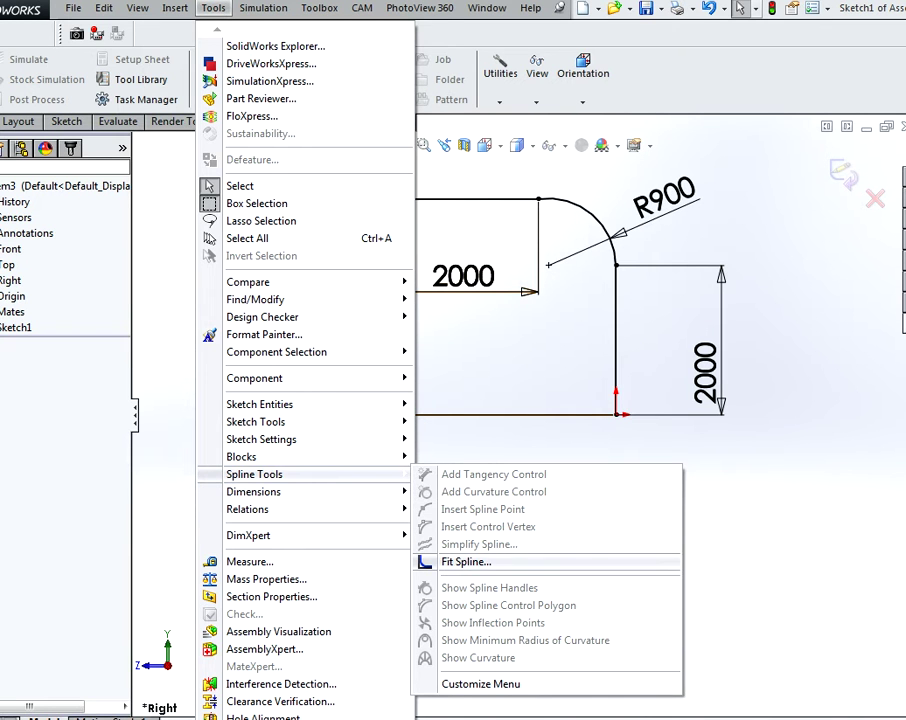
click(466, 562)
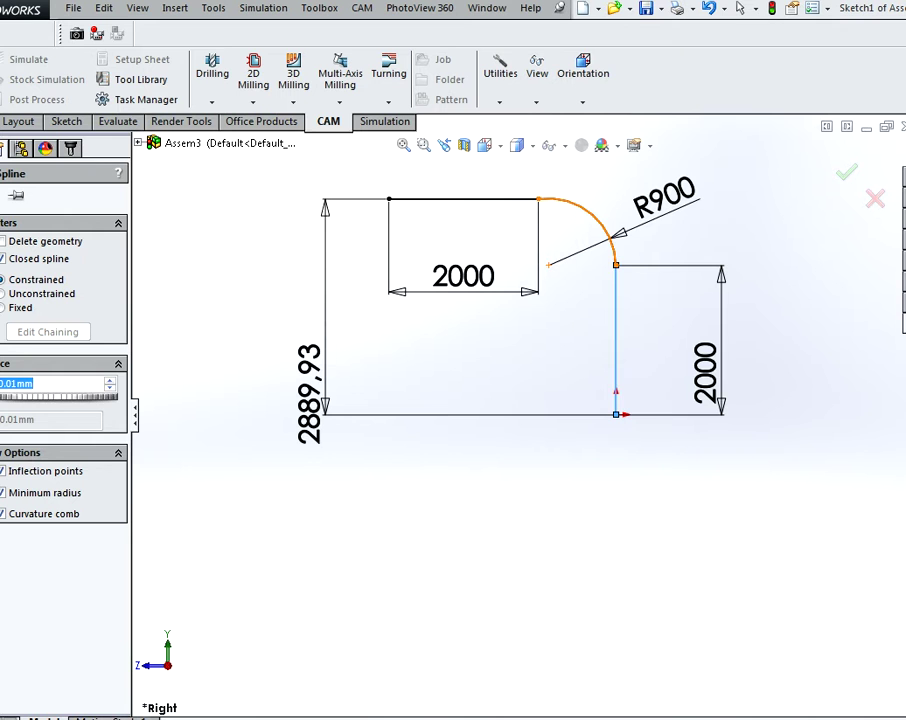
click(598, 219)
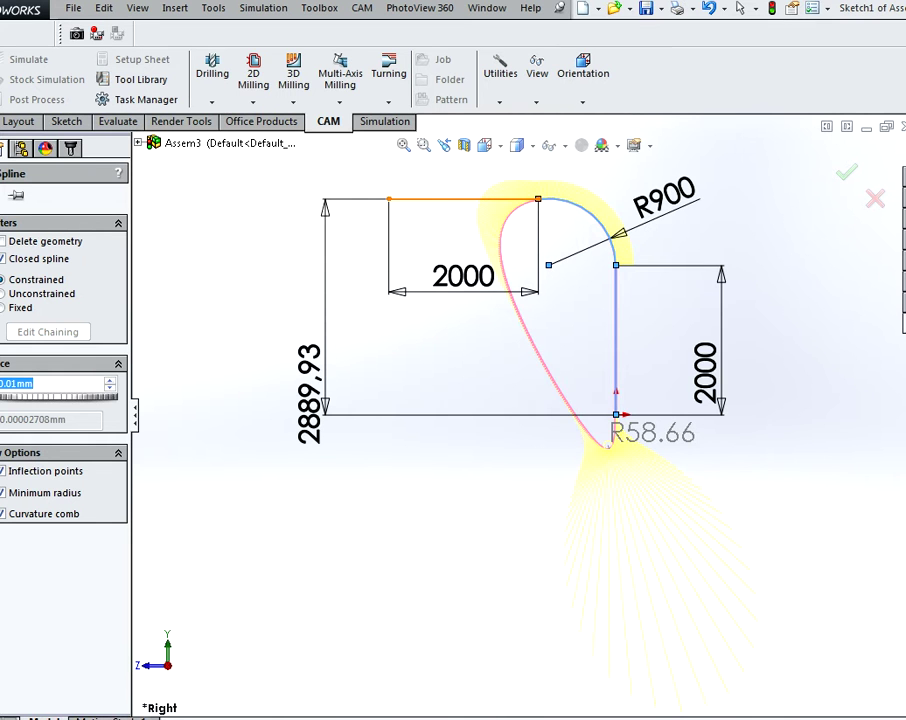
click(536, 199)
key(Return)
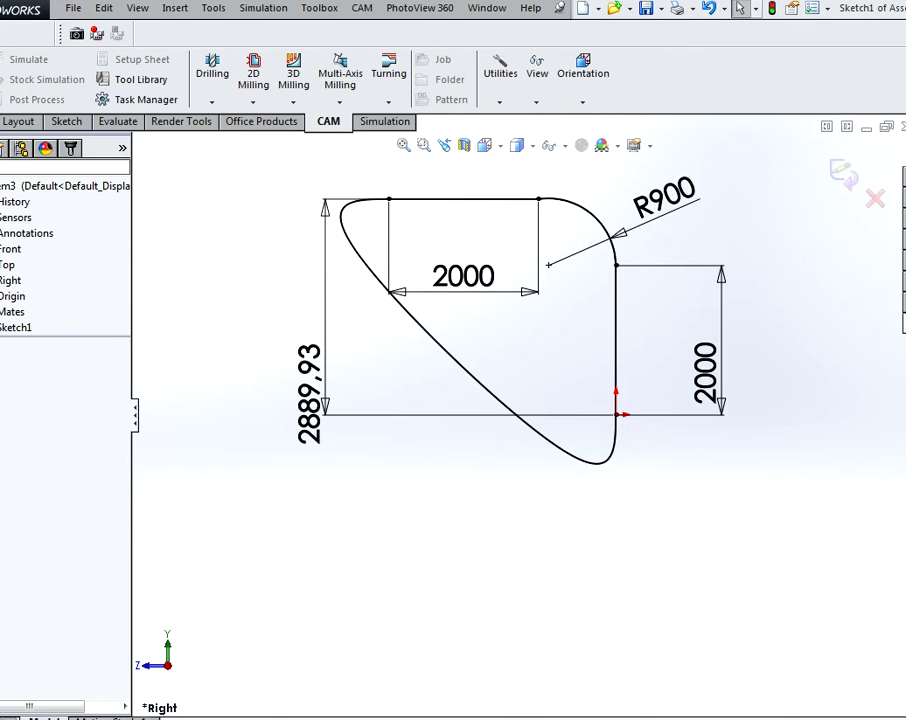
Draw a straight line from the origin to the horizontal line's free end
right_drag(652, 510, 578, 509)
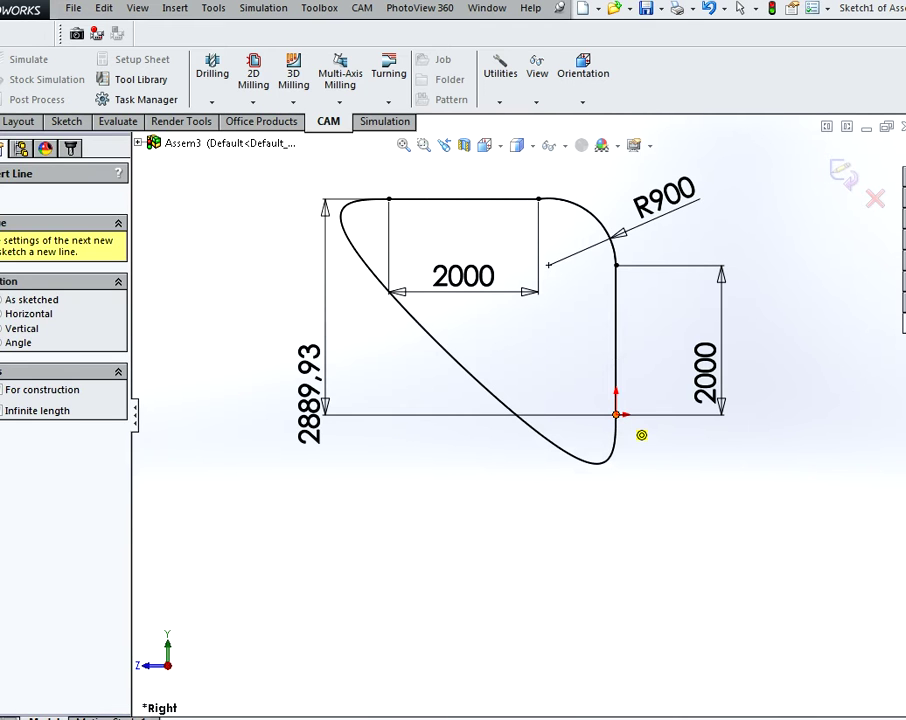
click(616, 413)
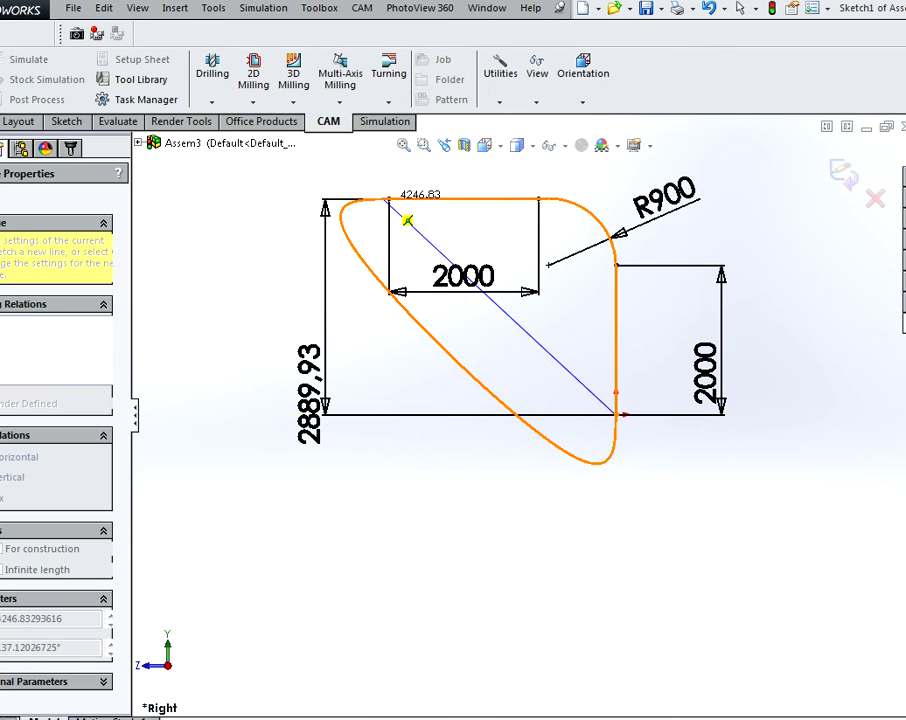
click(389, 199)
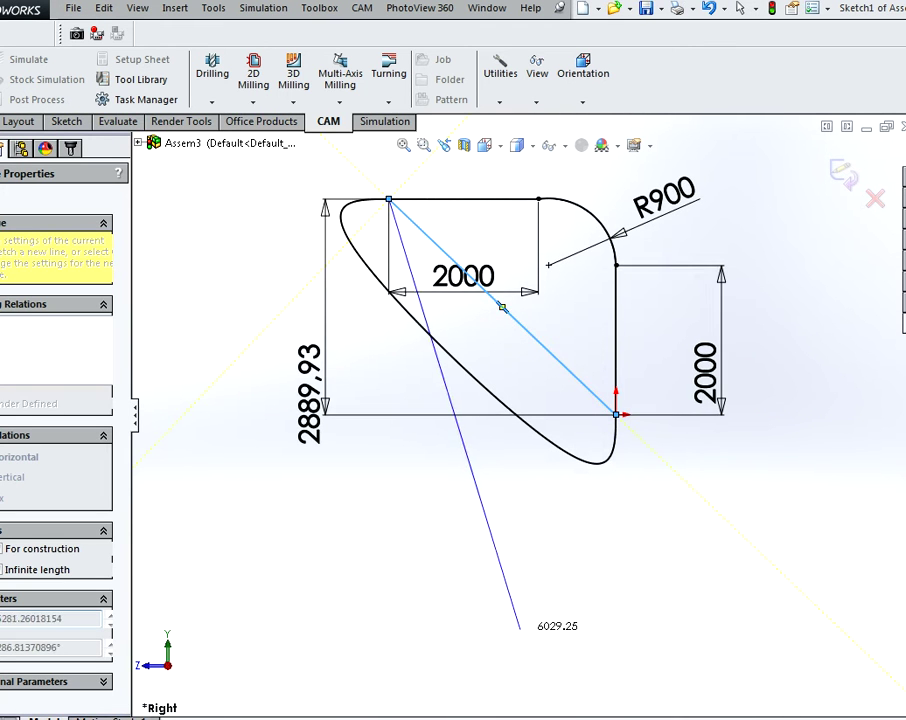
key(Escape)
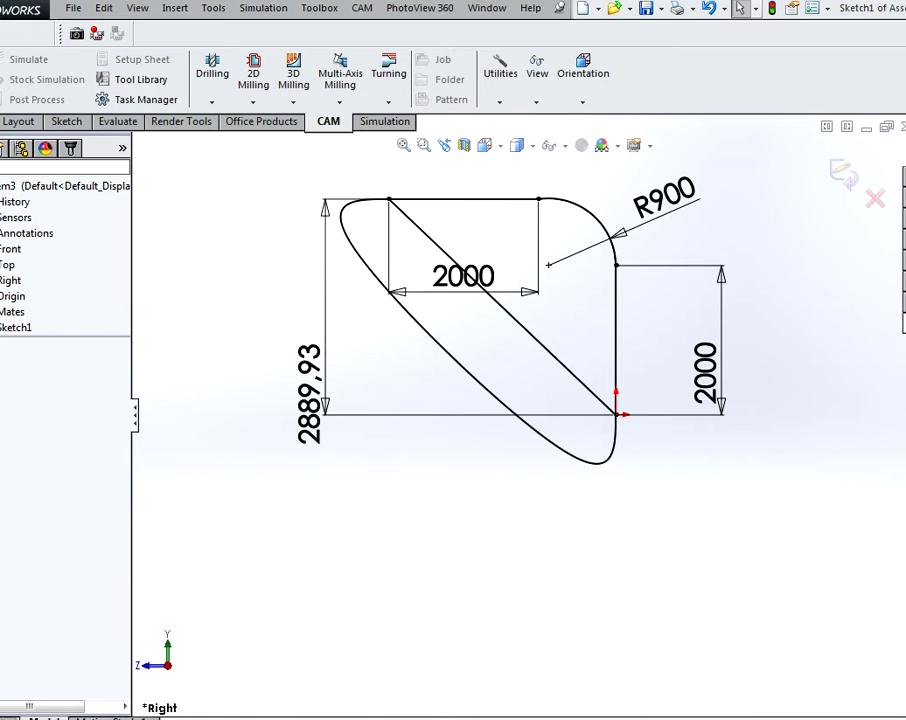
Trim away the spline's closing curve and the diagonal line, accept deleting the associated dimensions, and exit the sketch
key(s)
click(729, 553)
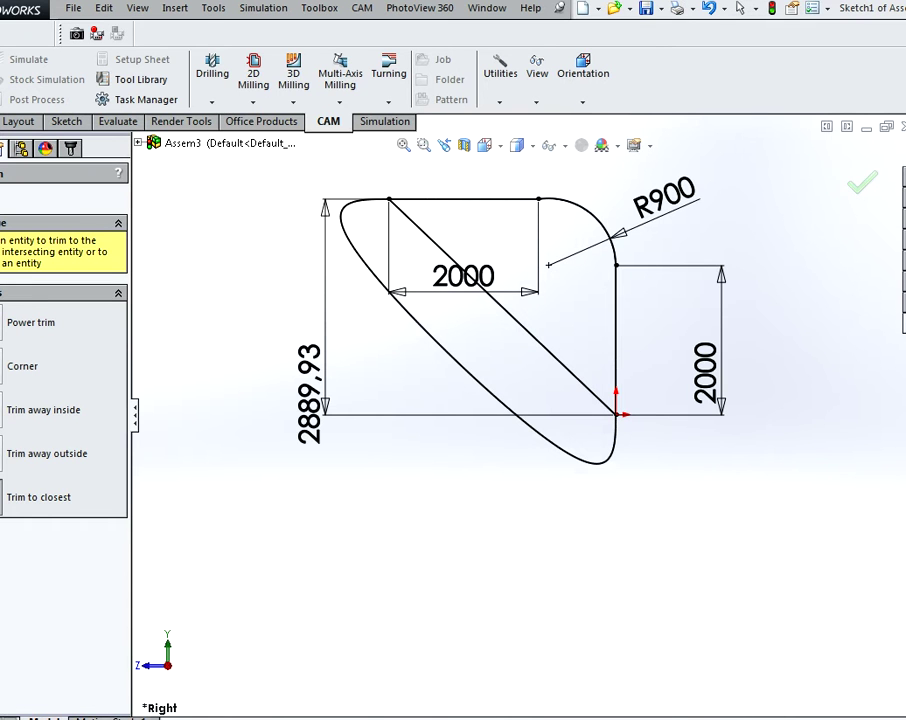
click(500, 400)
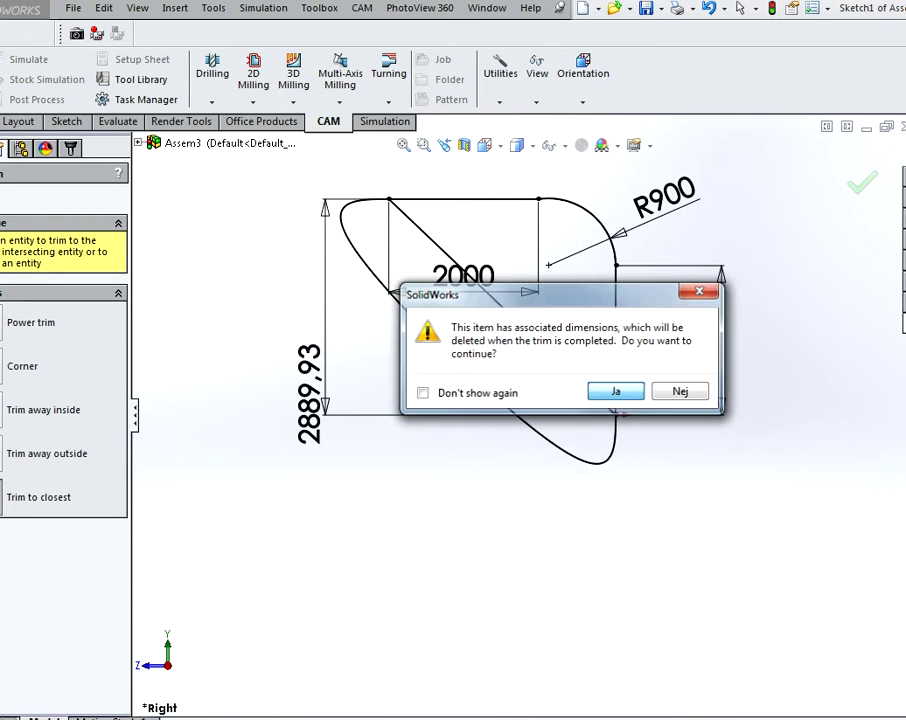
key(Return)
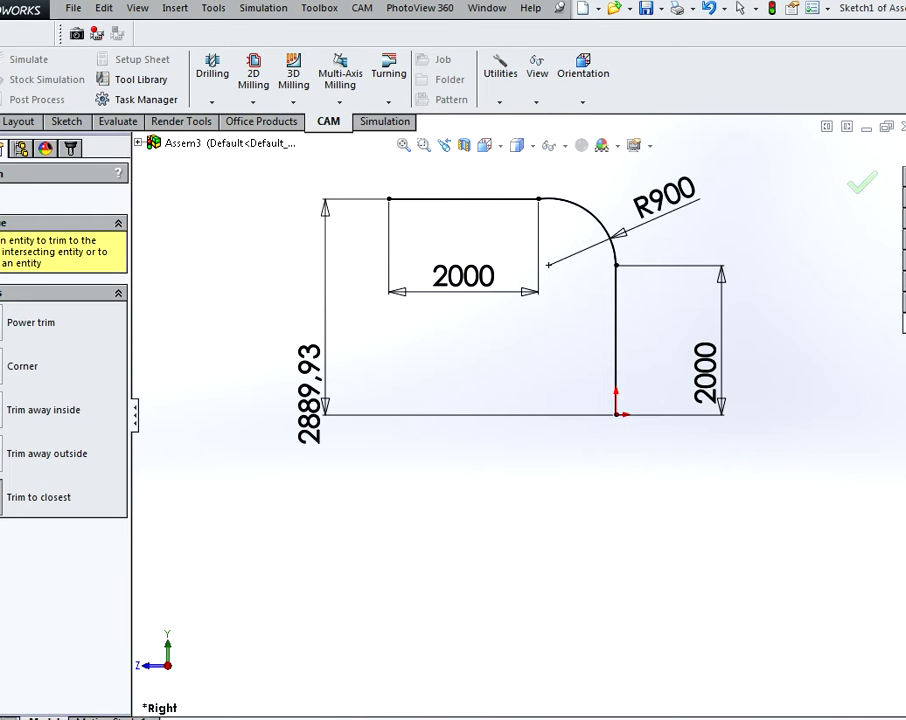
click(740, 8)
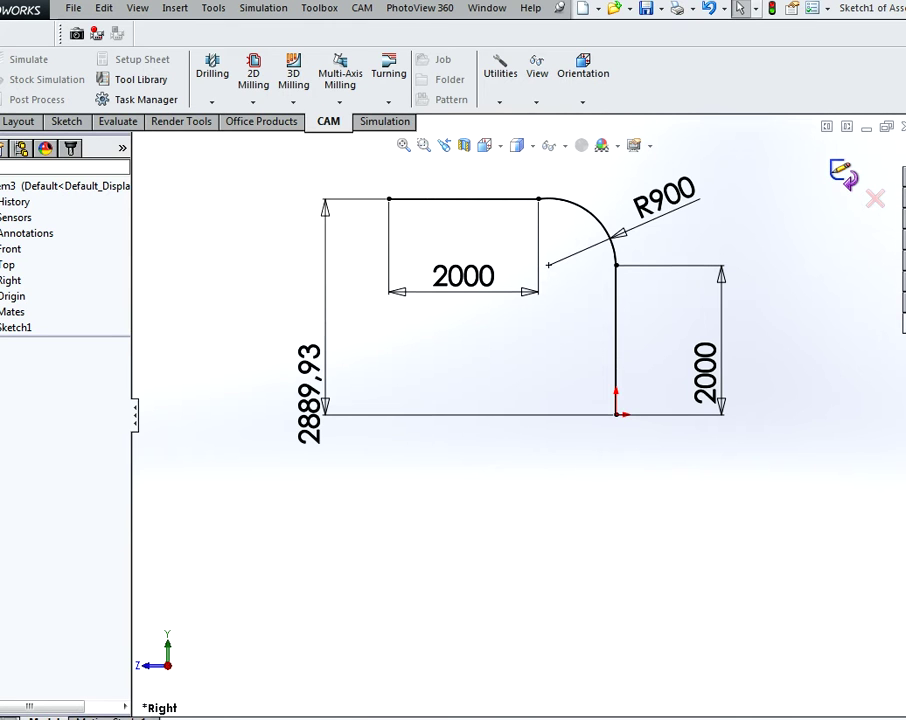
click(844, 174)
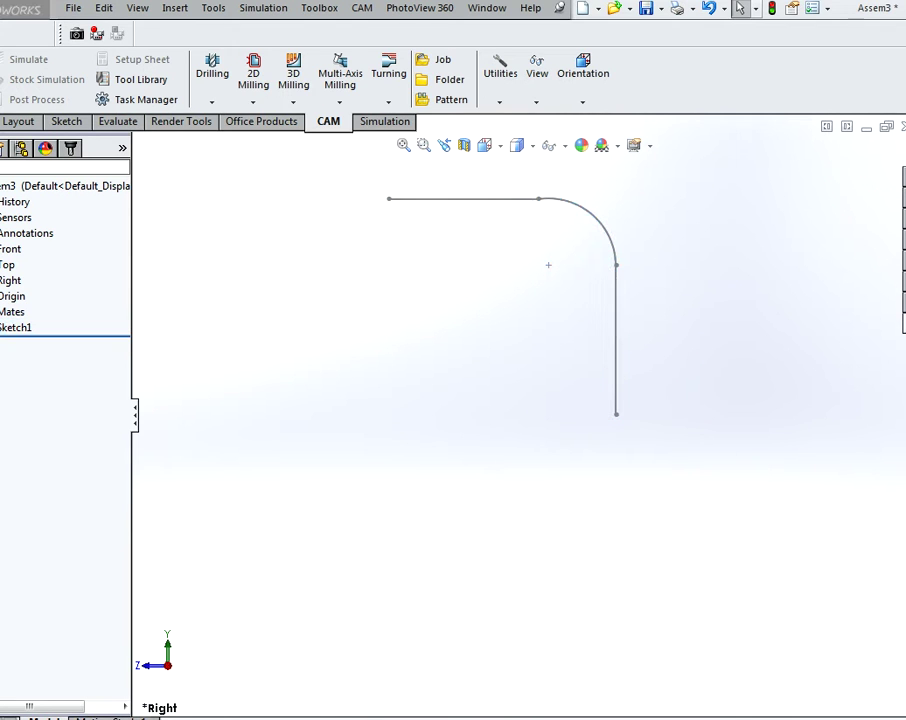
Insert the REKTANGEL part into the assembly beside the lower end of the sketched path
key(s)
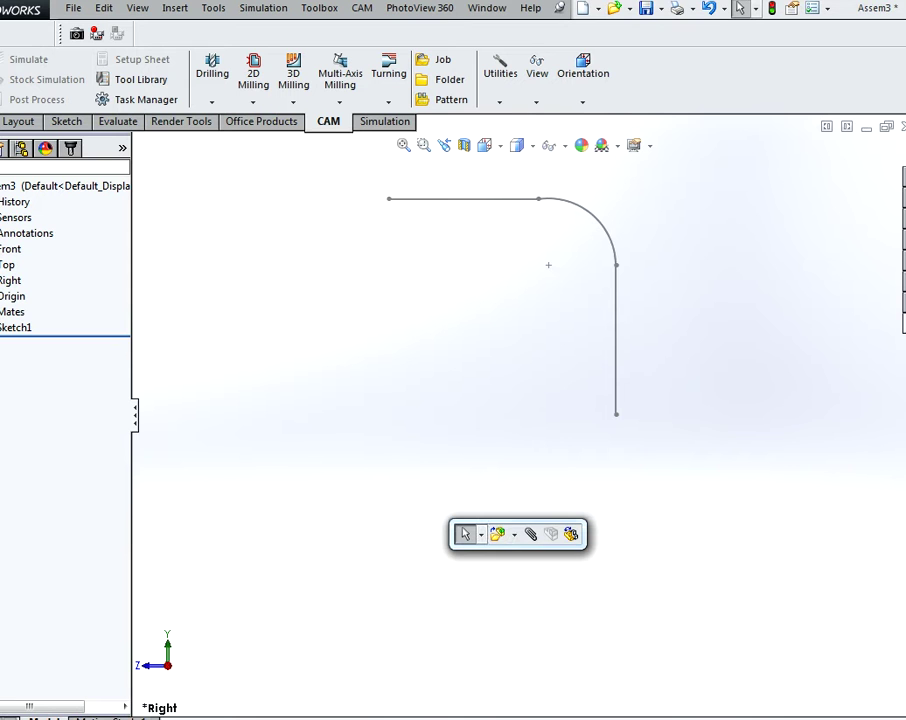
click(514, 535)
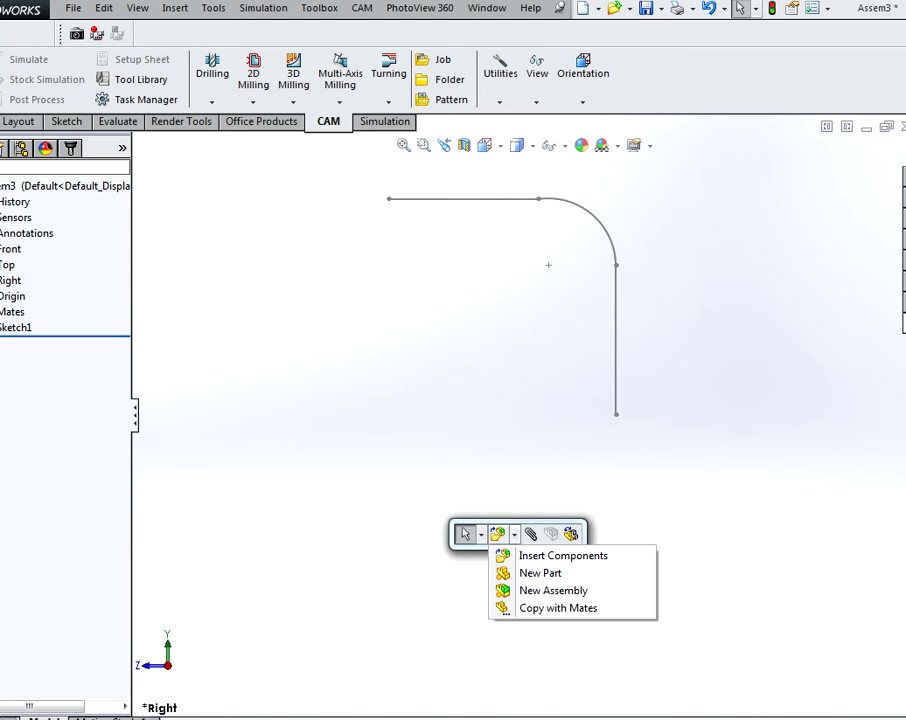
click(560, 555)
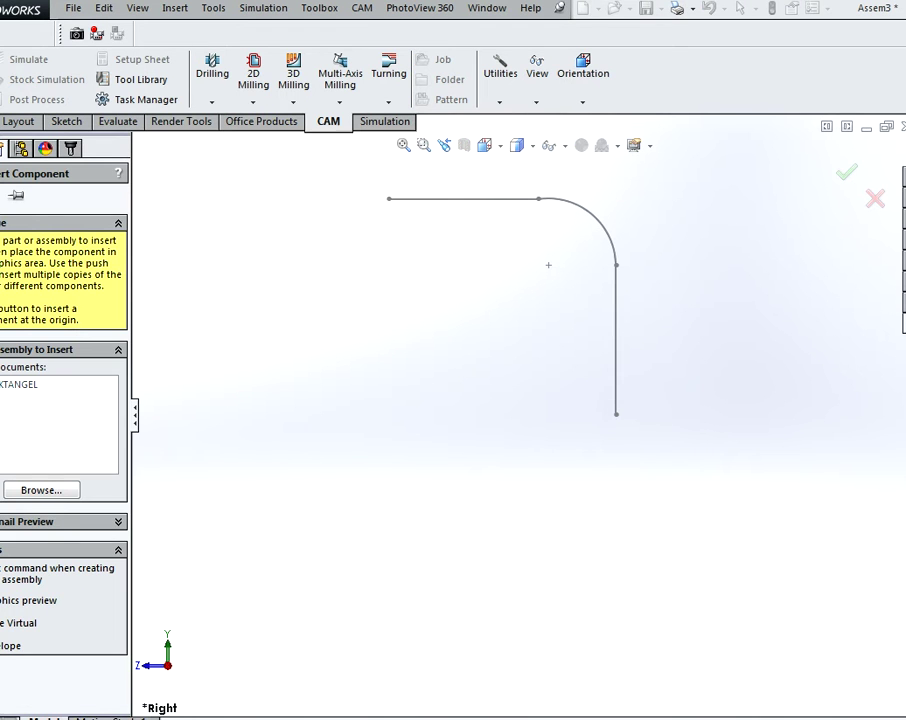
click(10, 385)
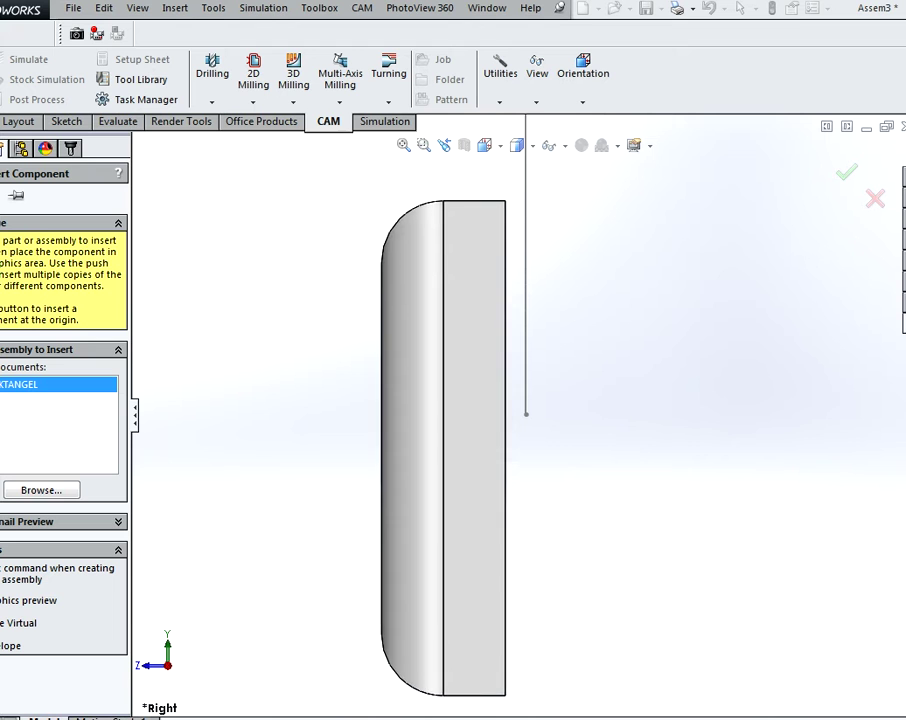
scroll(443, 448, up, 4)
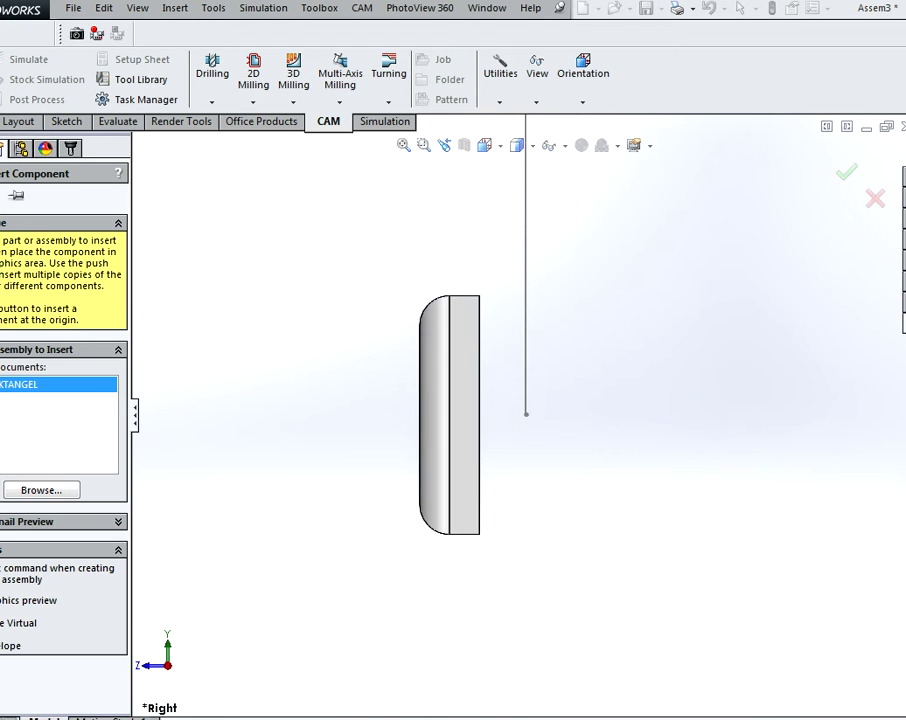
click(450, 415)
scroll(450, 415, up, 5)
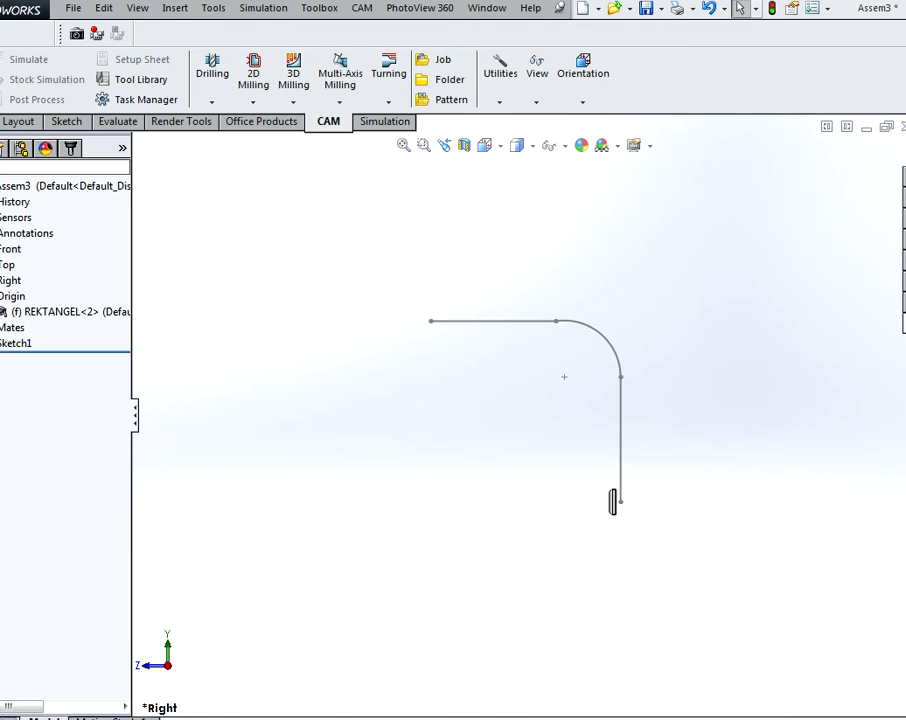
Make four copies of the REKTANGEL panel, stacked with gaps above the original
mouse_move(560, 480)
middle_down()
mouse_move(465, 482)
mouse_move(460, 515)
middle_up()
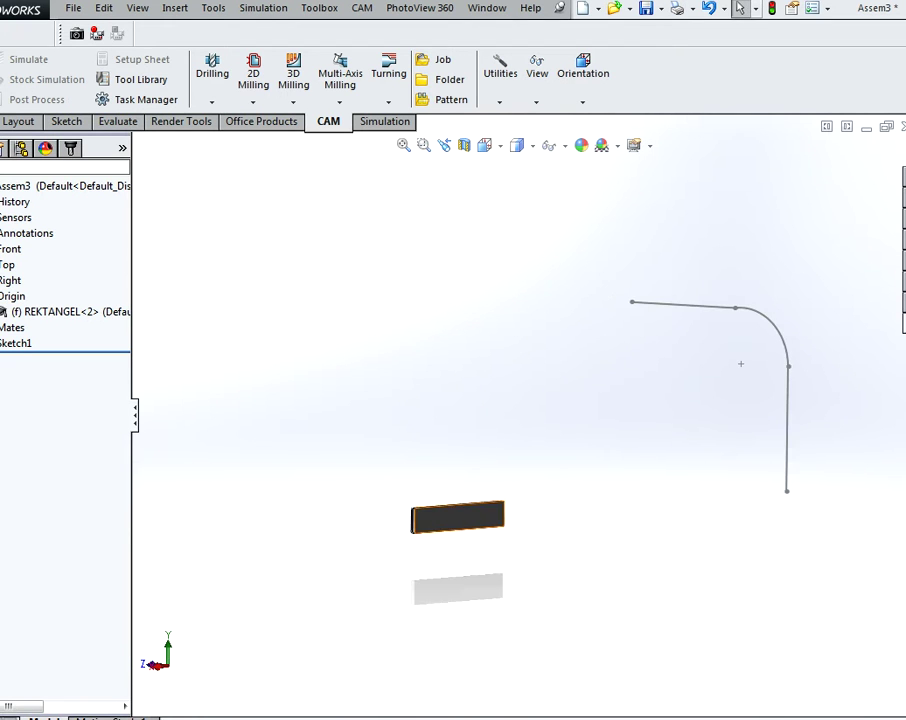
ctrl+drag(473, 513, 443, 279)
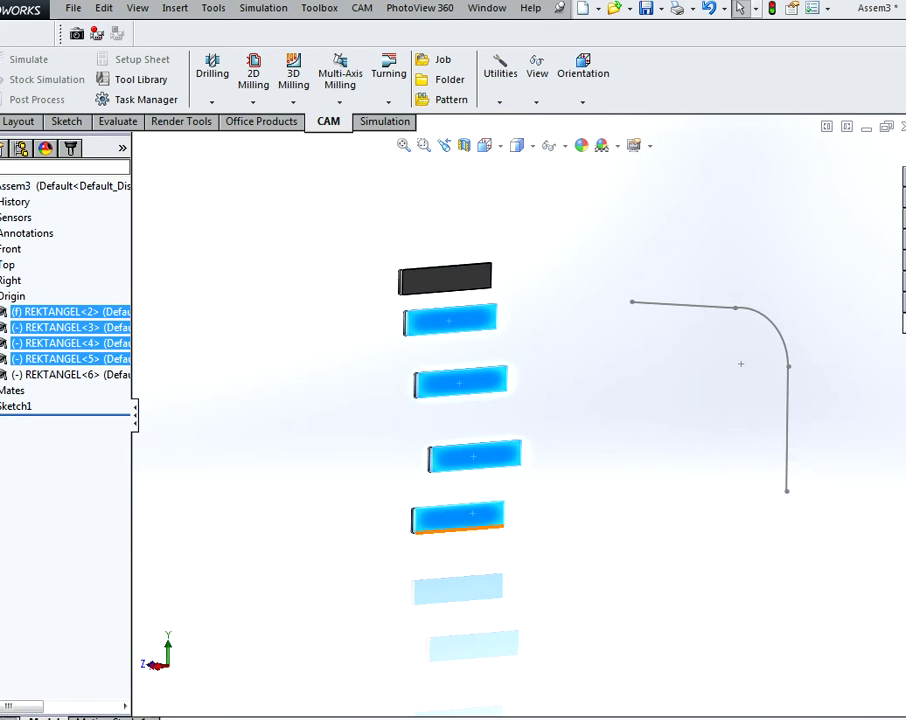
Switch the lowest panel to the handle configuration
middle_drag(530, 390, 744, 422)
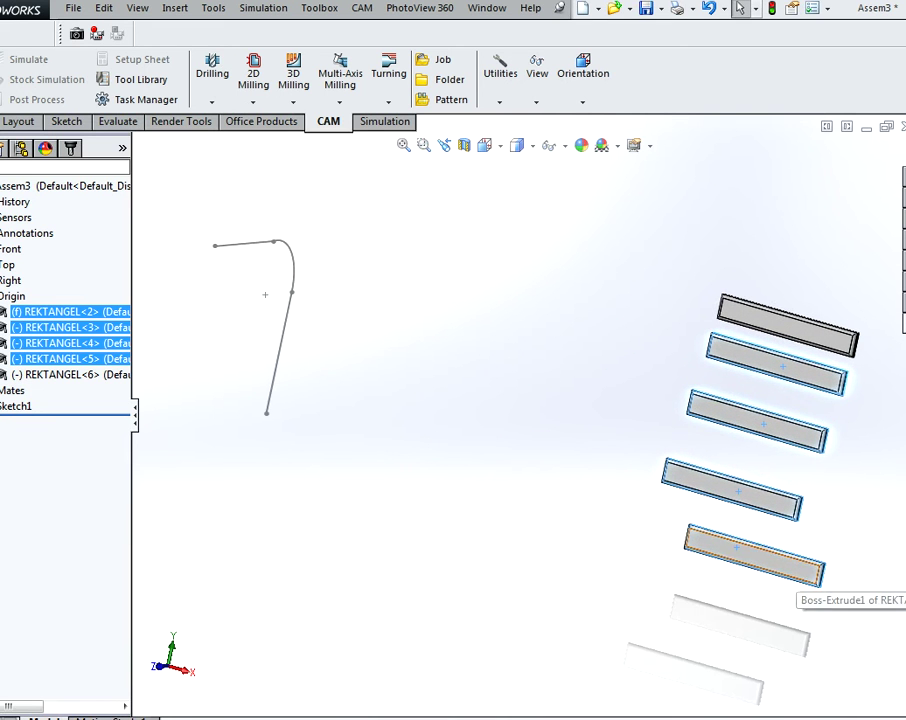
click(755, 555)
click(889, 435)
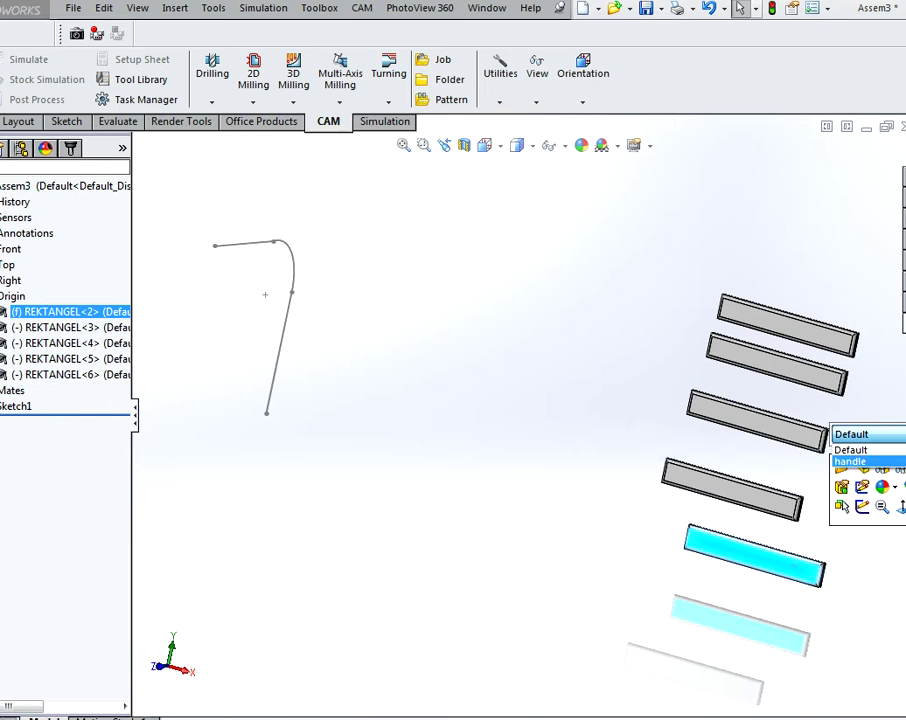
click(872, 462)
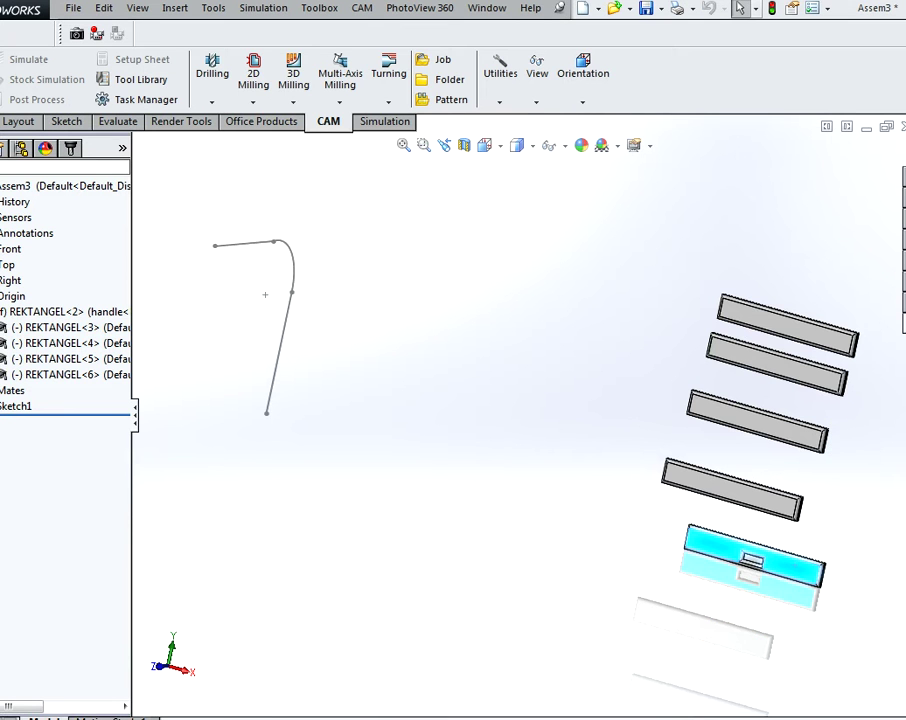
Float the fixed lowest panel so that it can be moved freely
middle_drag(795, 582, 440, 555)
drag(387, 518, 422, 517)
click(383, 522)
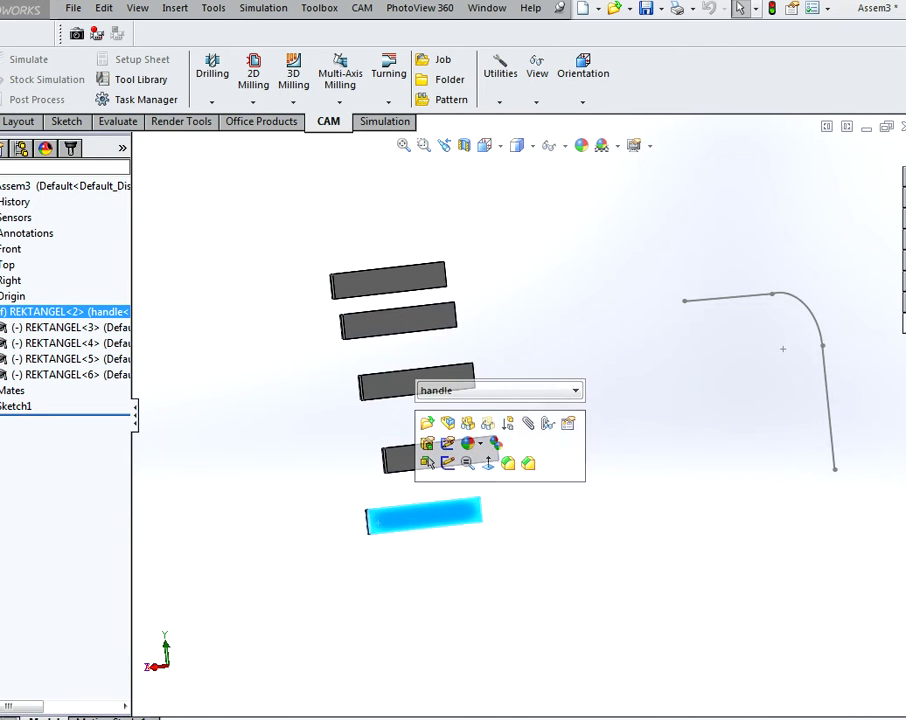
click(406, 521)
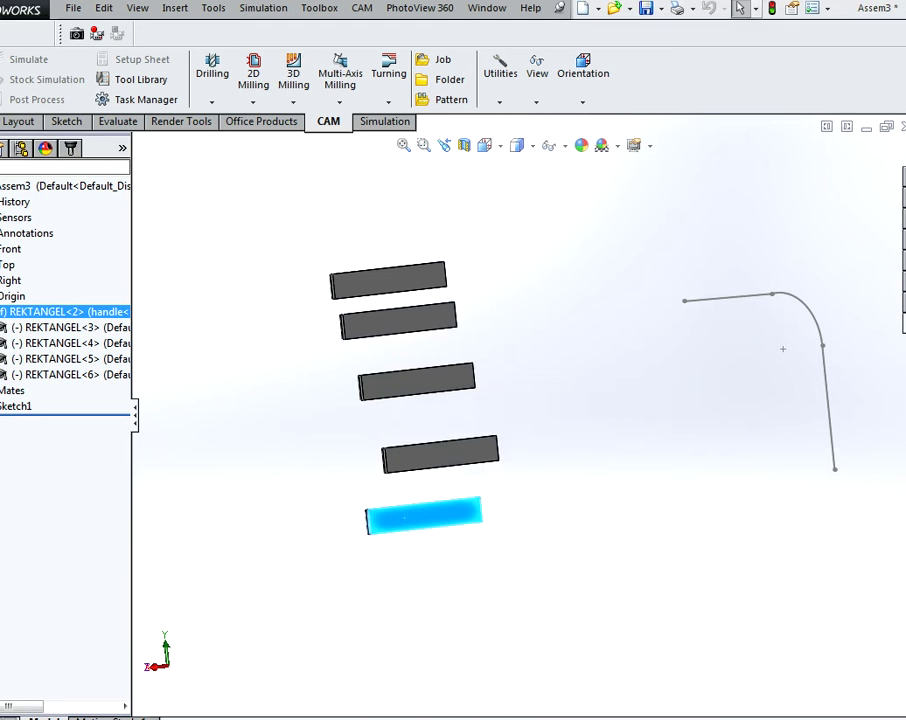
right_click(408, 375)
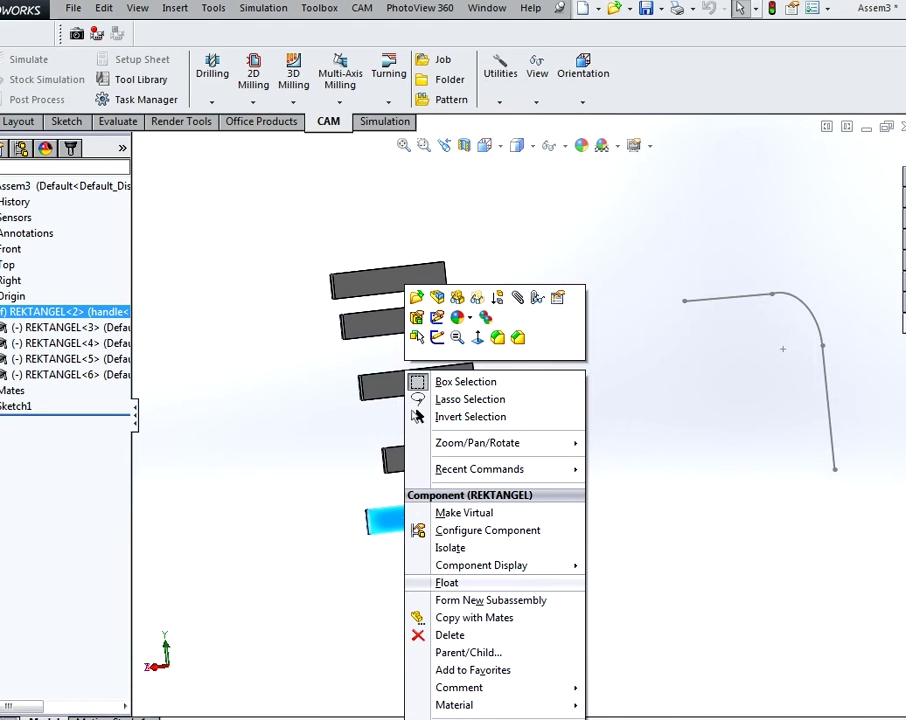
click(447, 583)
Rotate all five panels individually so that their filleted front faces point towards the viewer
right_drag(414, 518, 705, 518)
right_drag(401, 457, 670, 455)
click(416, 381)
right_drag(416, 381, 392, 380)
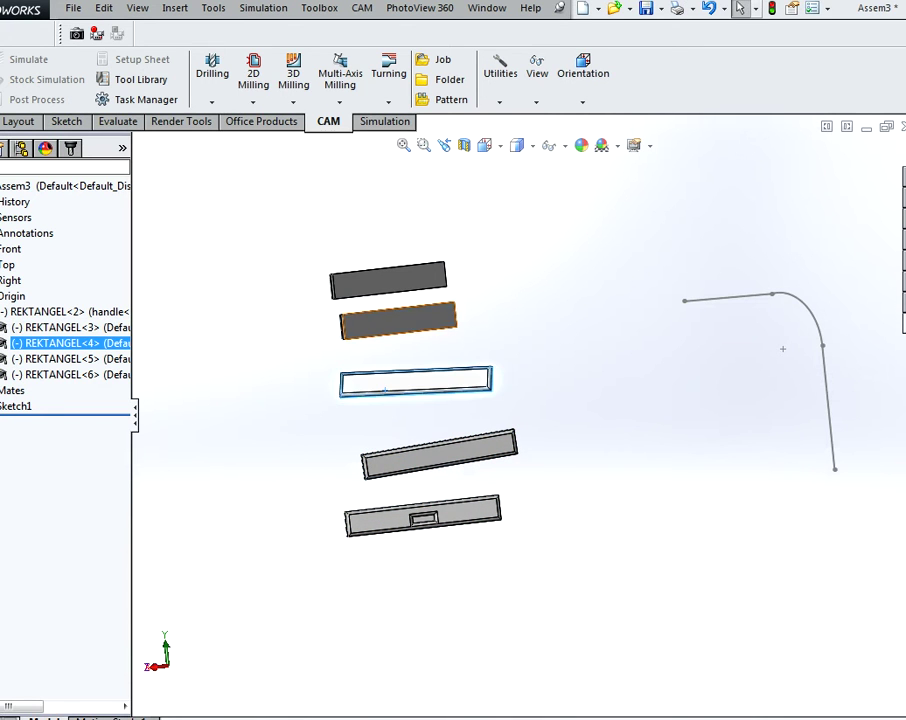
right_drag(398, 321, 532, 322)
right_drag(388, 281, 516, 306)
right_drag(352, 284, 342, 285)
Mate the handle panel's upper rear edge coincident with the lower rear edge of the panel directly above
middle_drag(352, 284, 380, 390)
scroll(457, 582, down, 5)
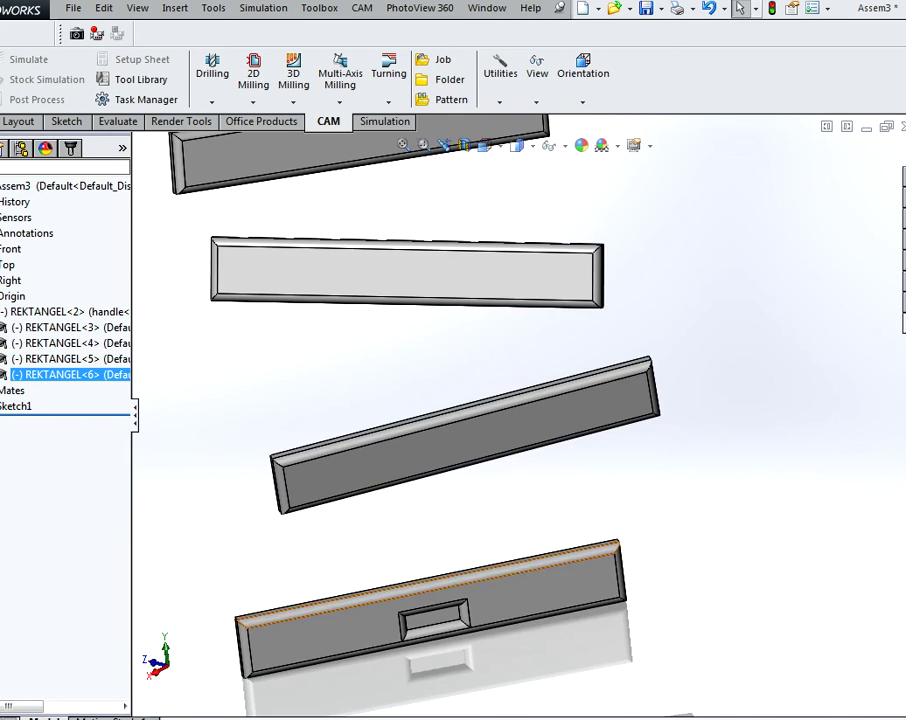
click(560, 552)
middle_drag(551, 614, 555, 538)
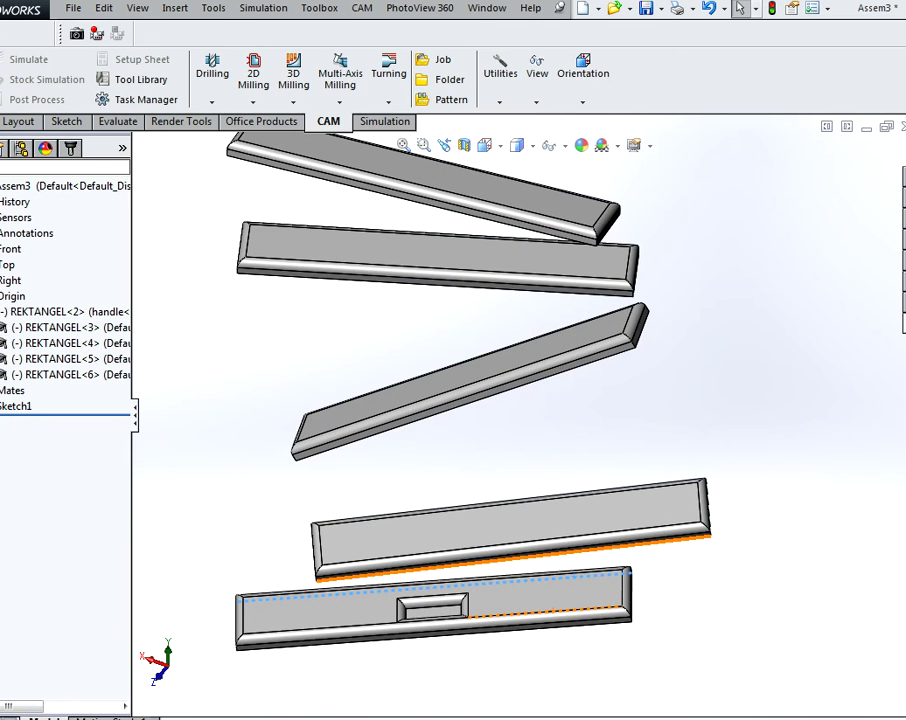
click(628, 547)
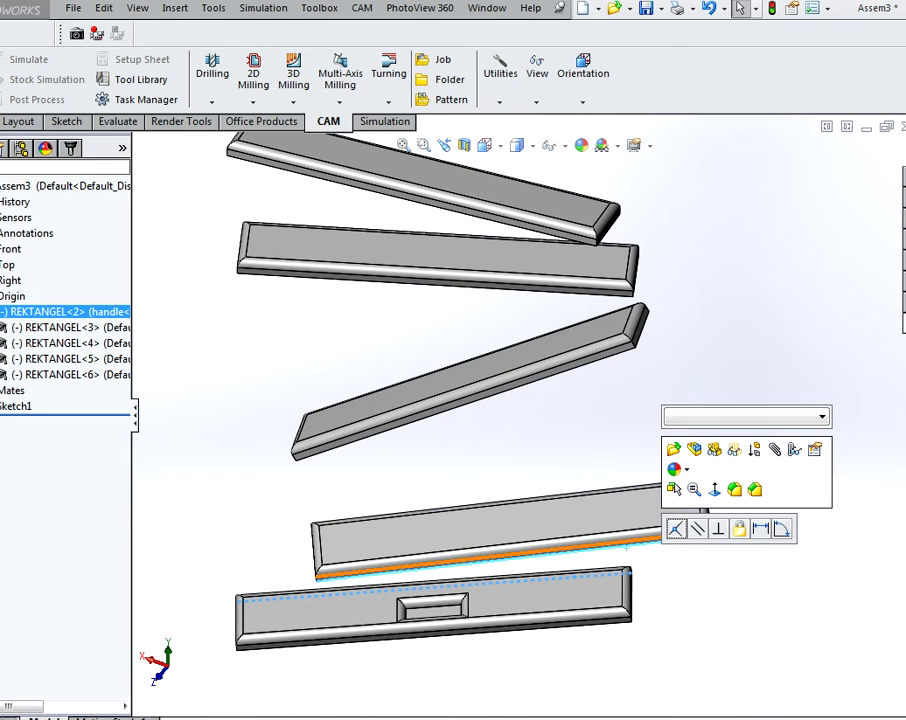
click(676, 529)
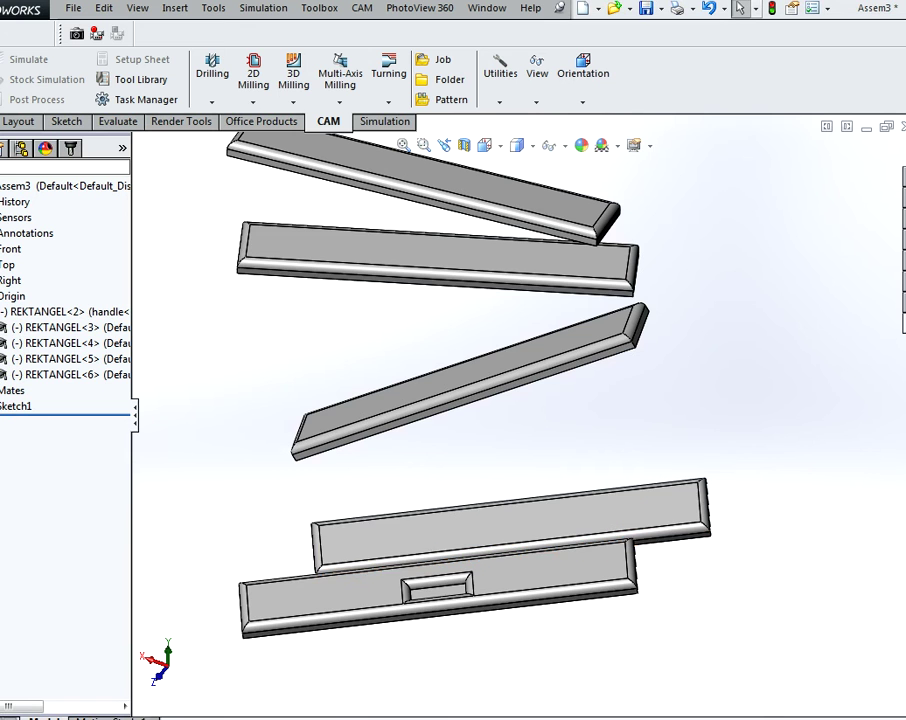
Mate the second panel's upper rear edge coincident with the third panel's lower rear edge
middle_drag(600, 495, 600, 561)
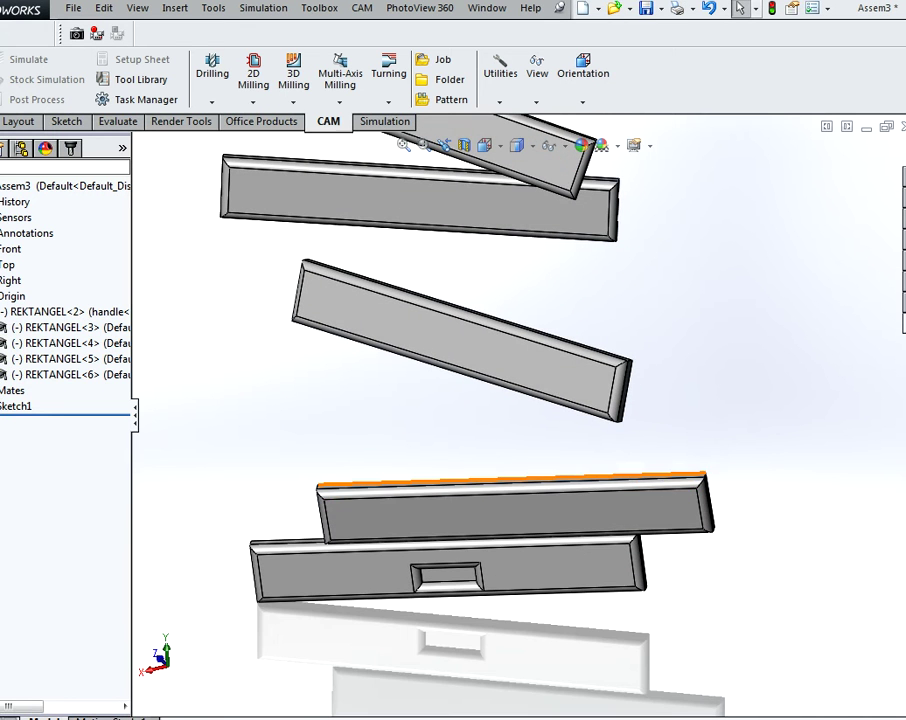
click(534, 480)
middle_drag(526, 560, 522, 478)
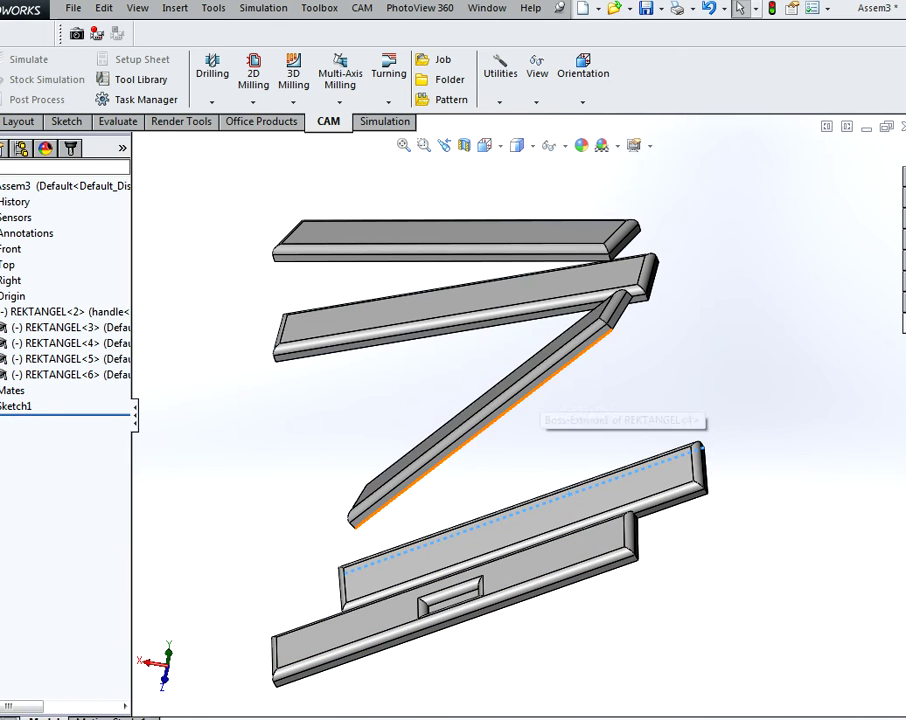
ctrl+click(497, 418)
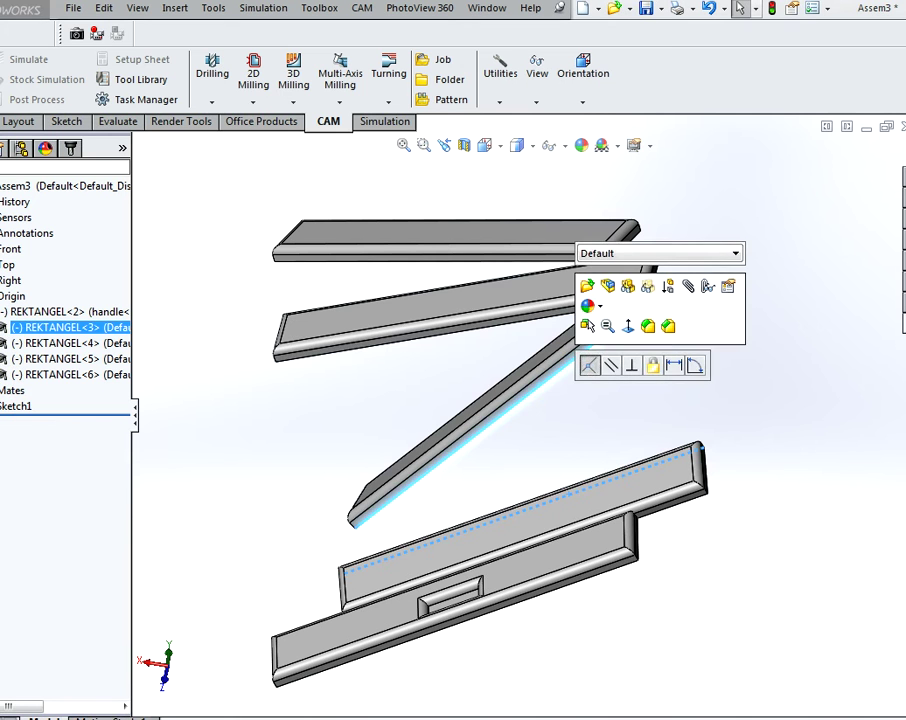
click(589, 365)
middle_drag(592, 478, 612, 562)
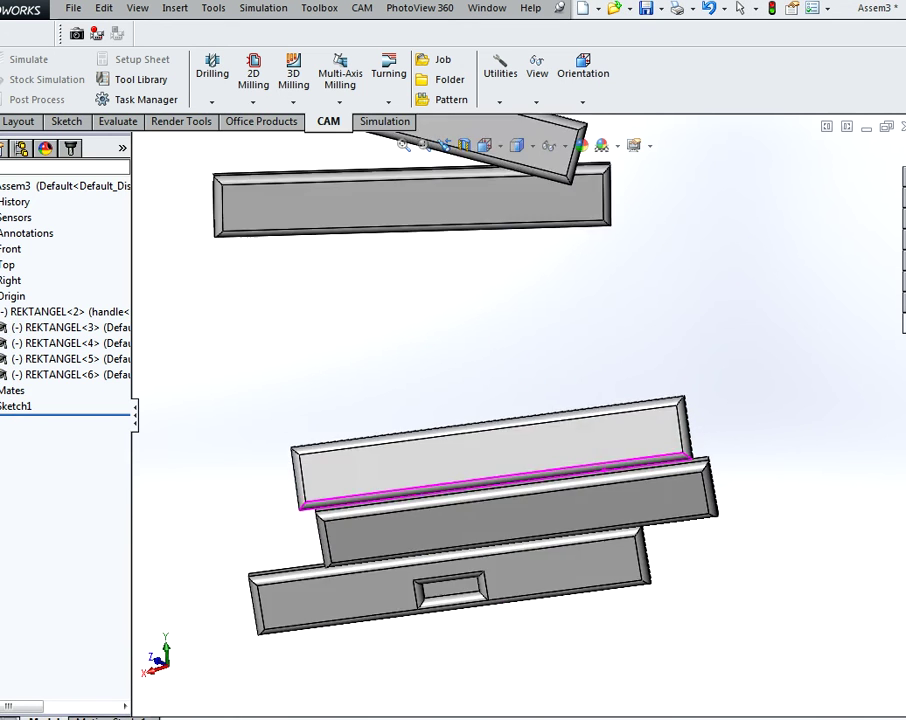
Mate the third panel's upper rear edge coincident with the fourth panel's lower rear edge
scroll(611, 449, down, 6)
middle_drag(611, 316, 567, 252)
click(628, 309)
scroll(567, 252, up, 4)
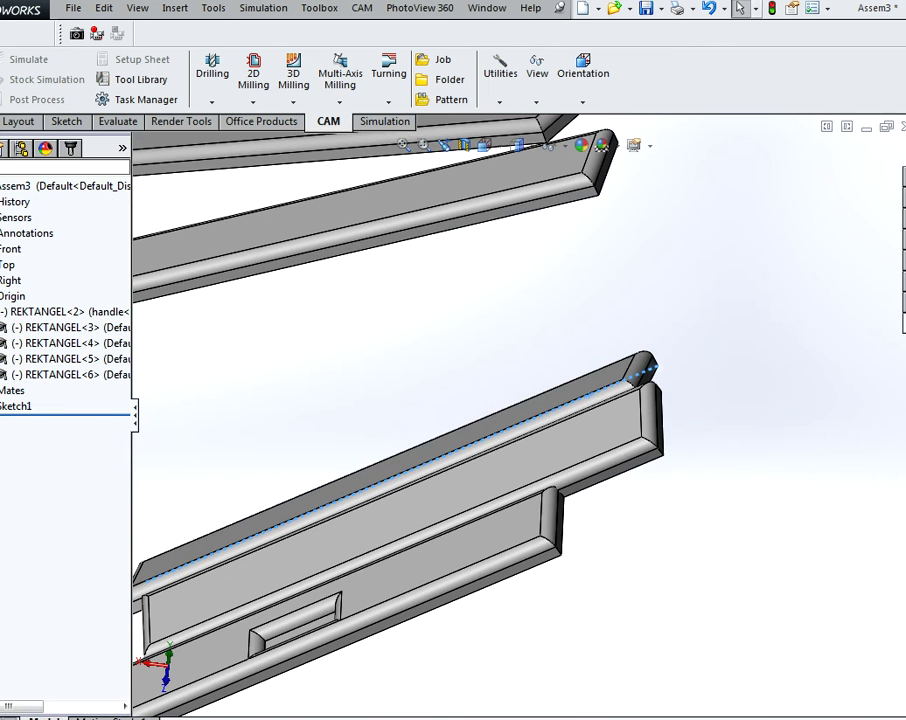
click(530, 211)
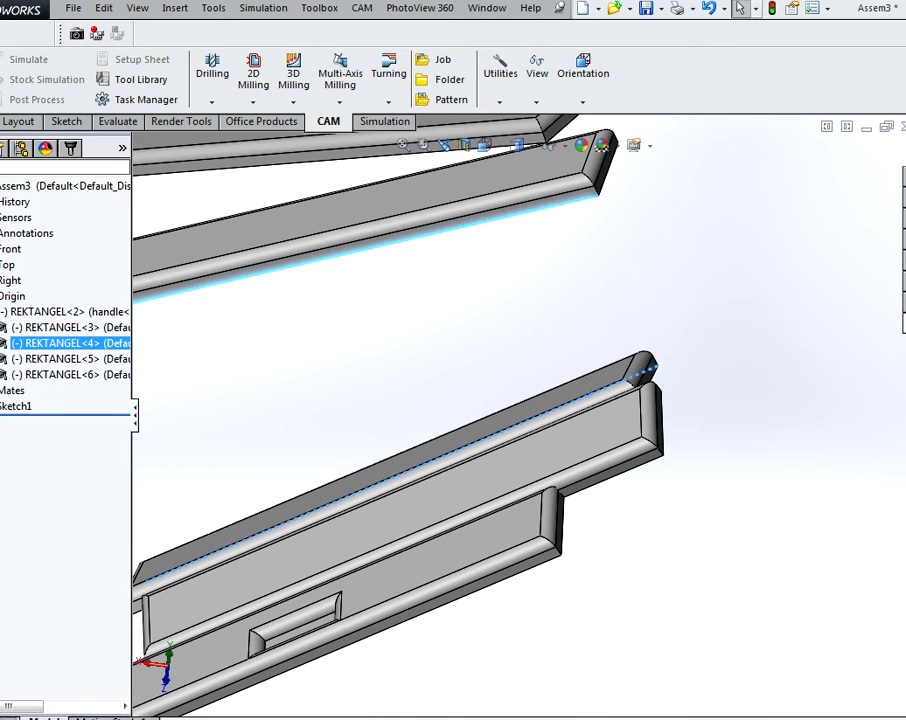
click(561, 197)
scroll(510, 214, up, 4)
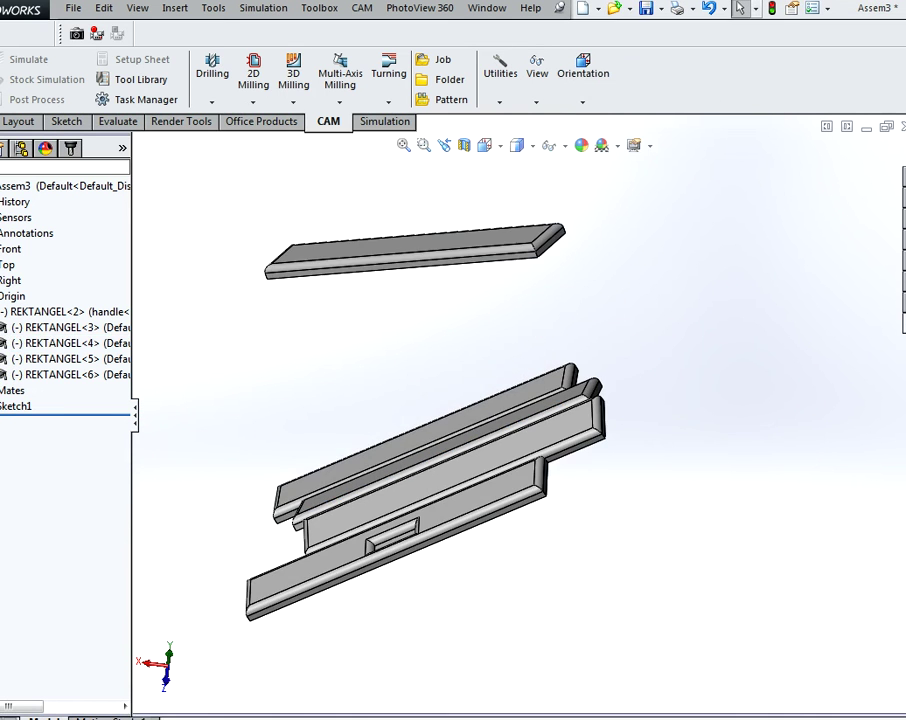
Mate the fourth panel's upper rear edge coincident with the top panel's lower rear edge
scroll(482, 272, down, 1)
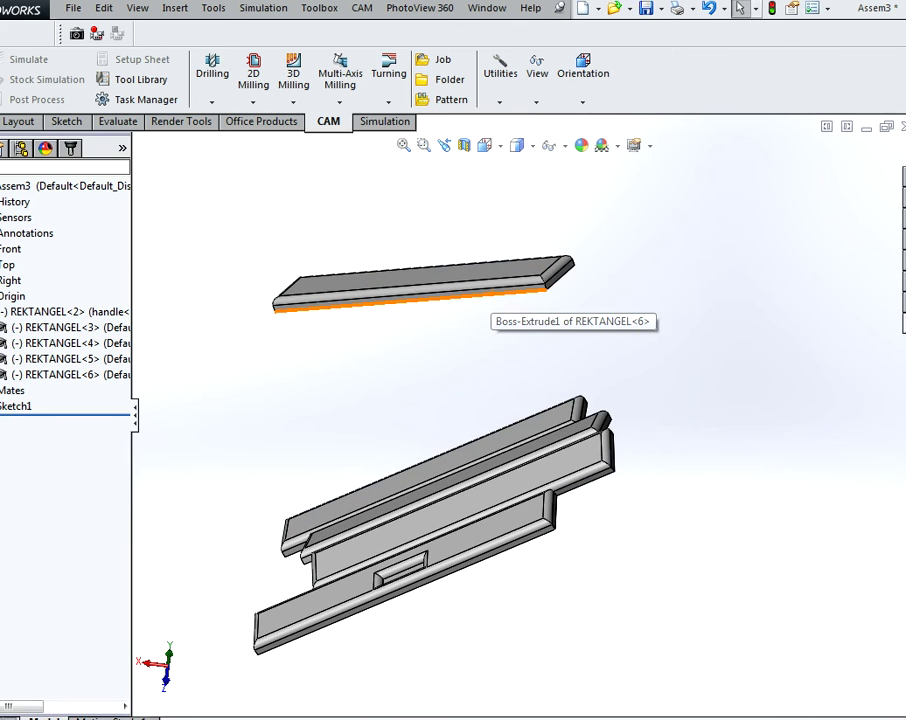
click(481, 295)
middle_drag(446, 262, 515, 472)
scroll(517, 480, down, 1)
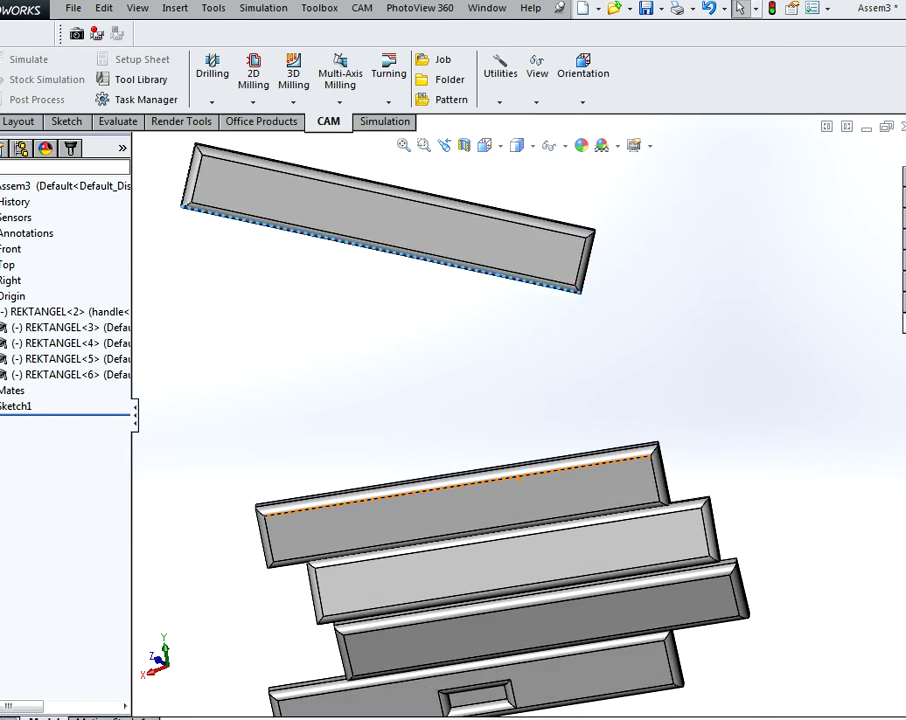
scroll(538, 488, down, 4)
click(517, 428)
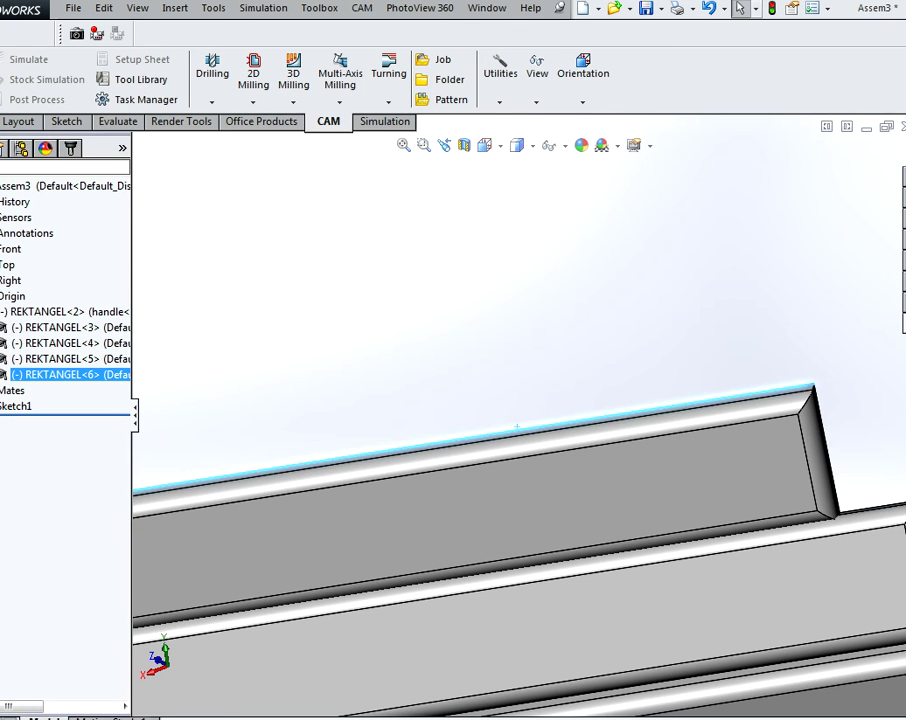
click(568, 408)
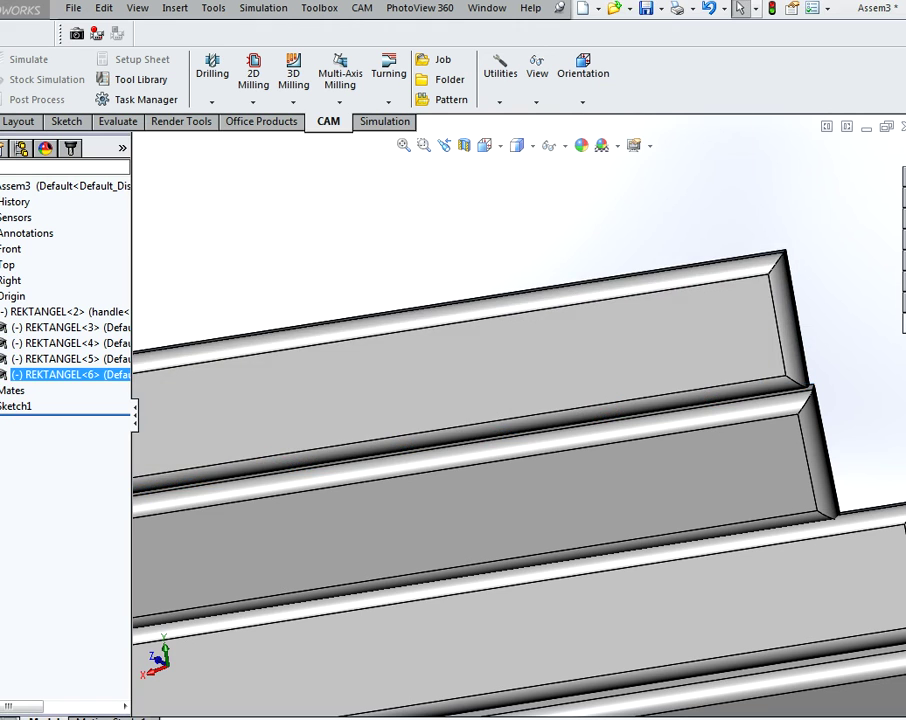
Align the five panels' end faces on one side with coincident mates, using the handle panel's end face as the common mate entity
scroll(575, 482, up, 4)
scroll(575, 484, up, 2)
middle_drag(381, 512, 544, 508)
scroll(345, 409, down, 5)
scroll(370, 411, up, 4)
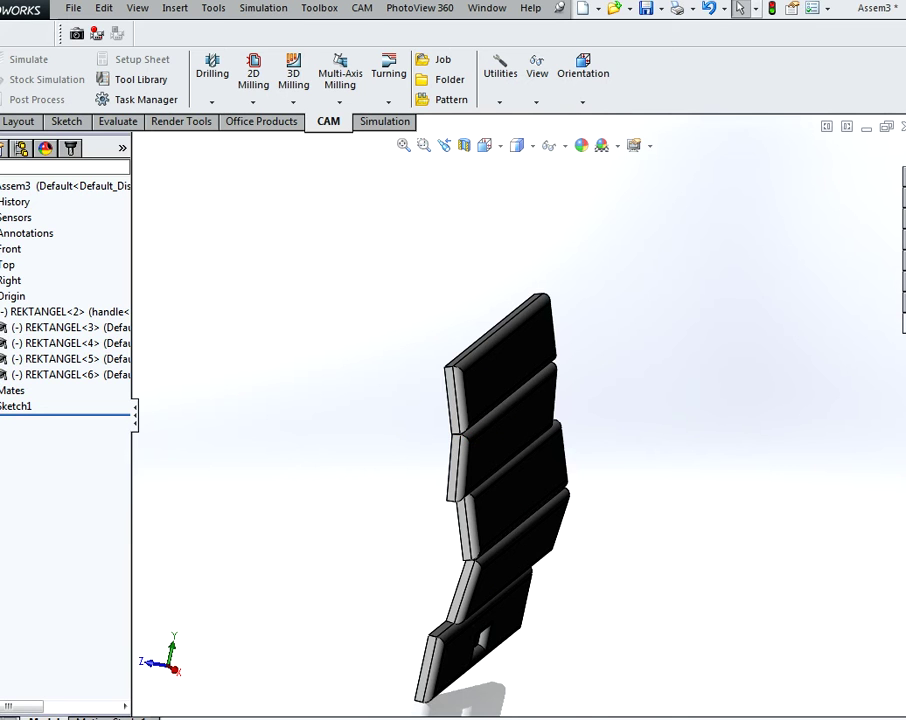
scroll(415, 705, down, 3)
click(435, 620)
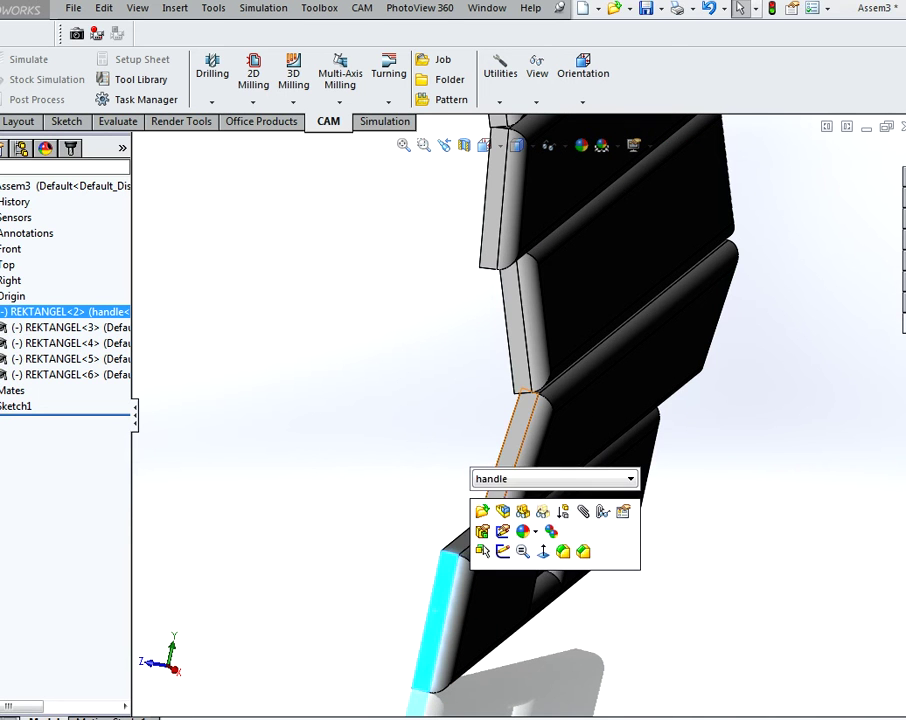
ctrl+click(510, 455)
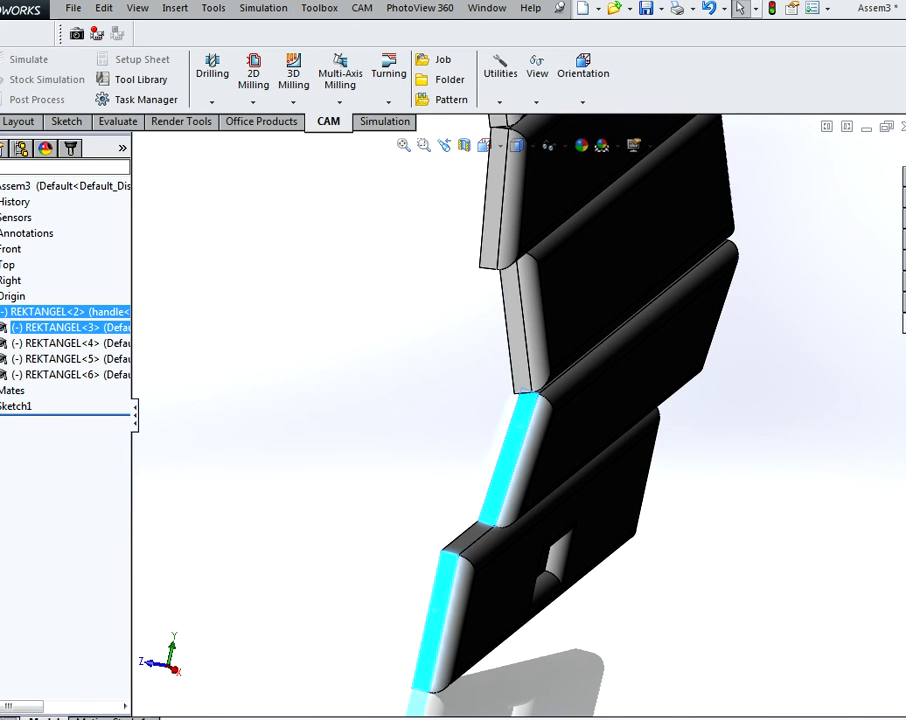
ctrl+click(512, 330)
scroll(514, 362, up, 3)
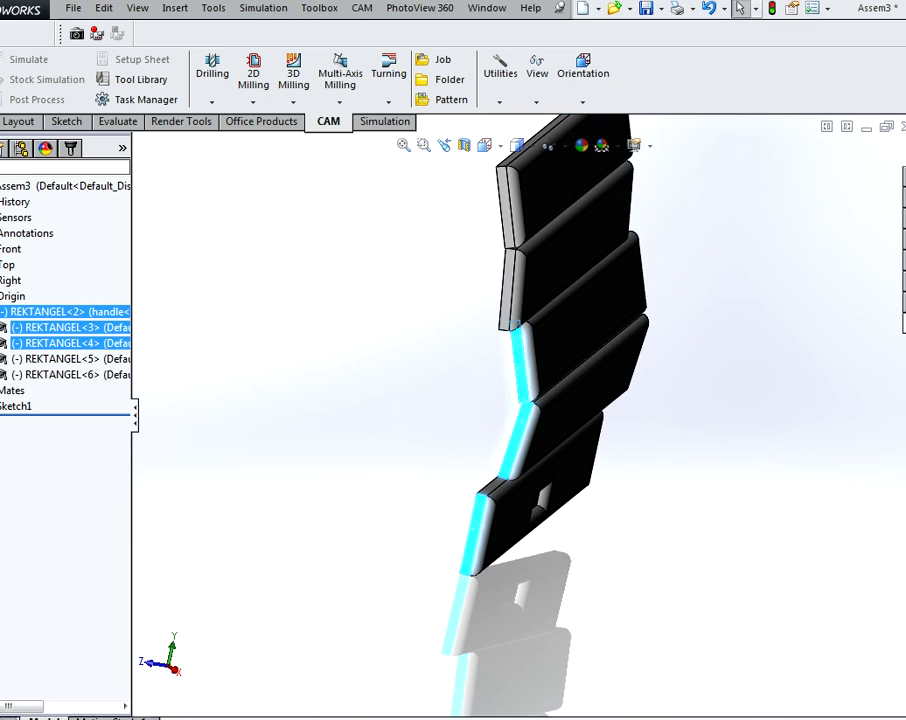
ctrl+click(503, 300)
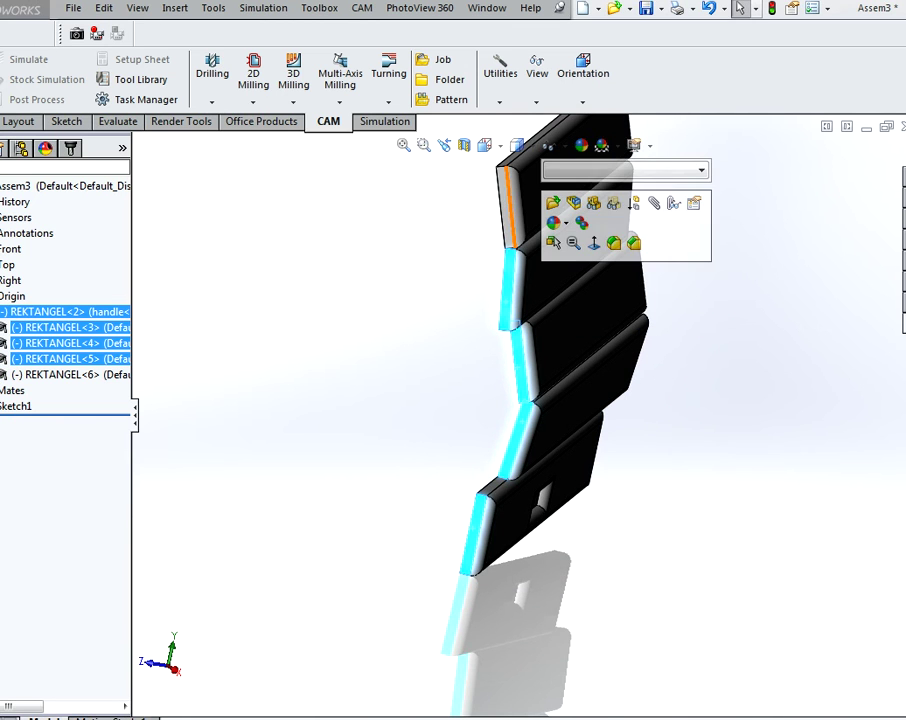
ctrl+click(506, 222)
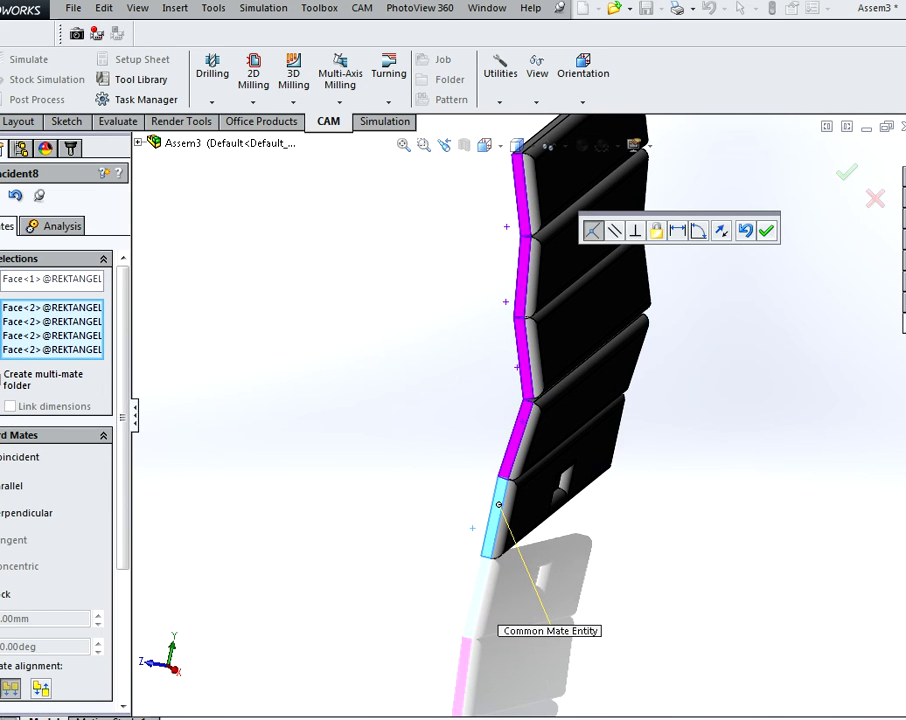
click(766, 231)
key(Escape)
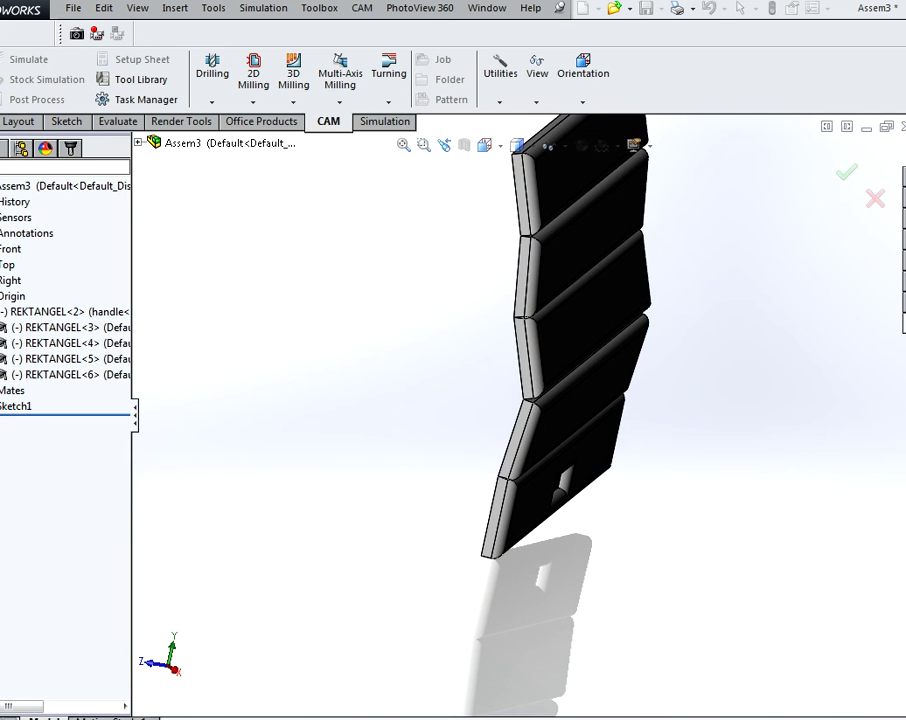
Mate the top panel's end face parallel to the assembly's Right plane
scroll(531, 410, up, 4)
mouse_move(531, 410)
middle_down()
mouse_move(455, 372)
mouse_move(372, 368)
mouse_move(370, 382)
middle_up()
scroll(523, 412, up, 4)
middle_drag(523, 412, 460, 412)
mouse_move(660, 346)
middle_down()
mouse_move(616, 358)
mouse_move(670, 348)
middle_up()
mouse_move(310, 300)
middle_down()
mouse_move(390, 275)
mouse_move(506, 259)
middle_up()
scroll(506, 259, down, 5)
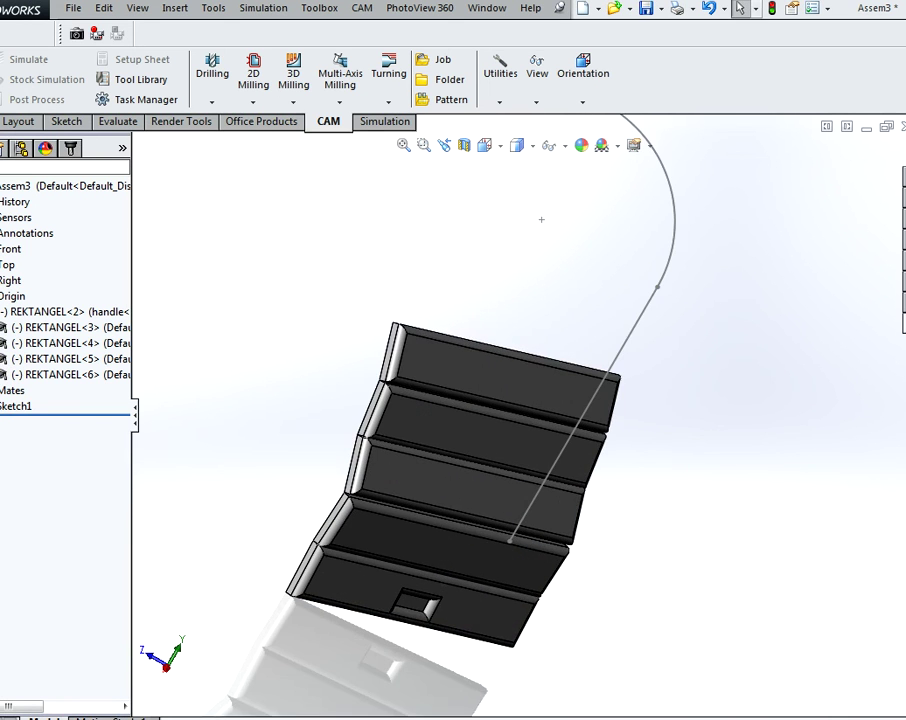
scroll(388, 350, down, 3)
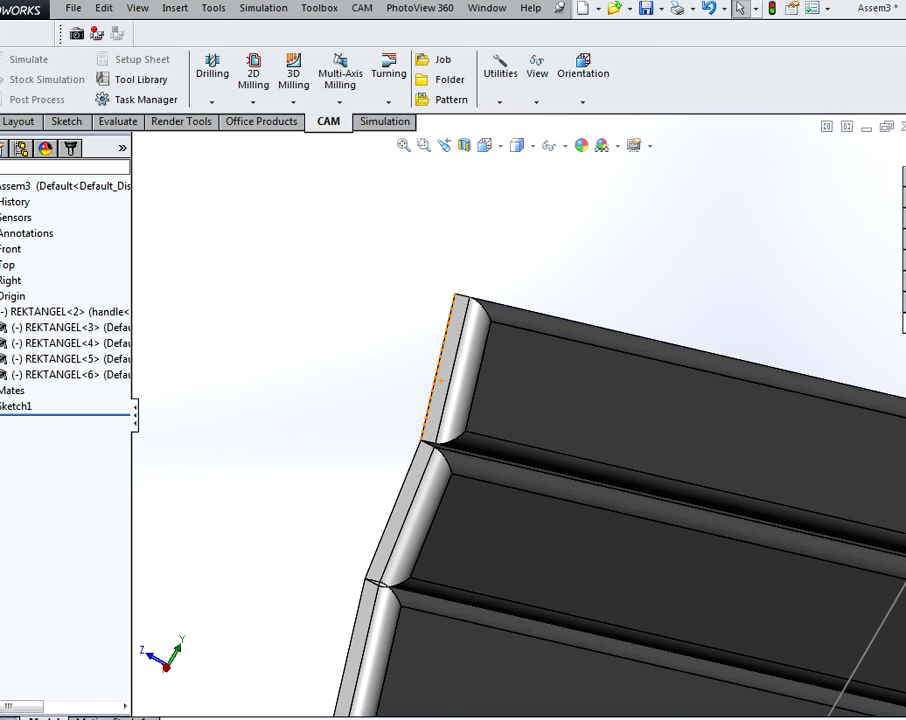
click(440, 380)
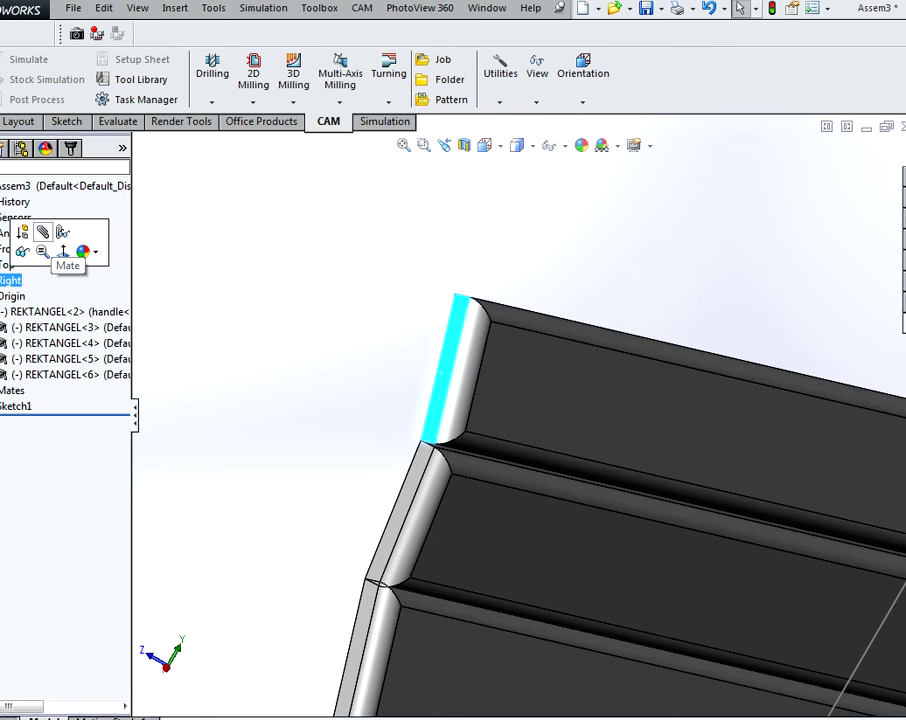
click(62, 251)
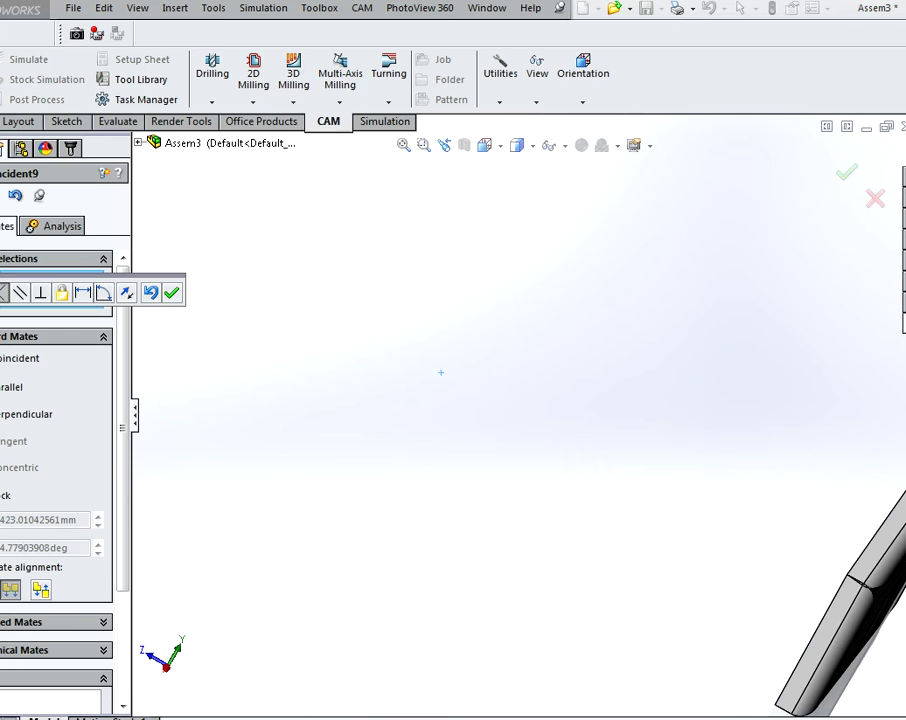
click(20, 293)
click(172, 293)
scroll(650, 295, up, 8)
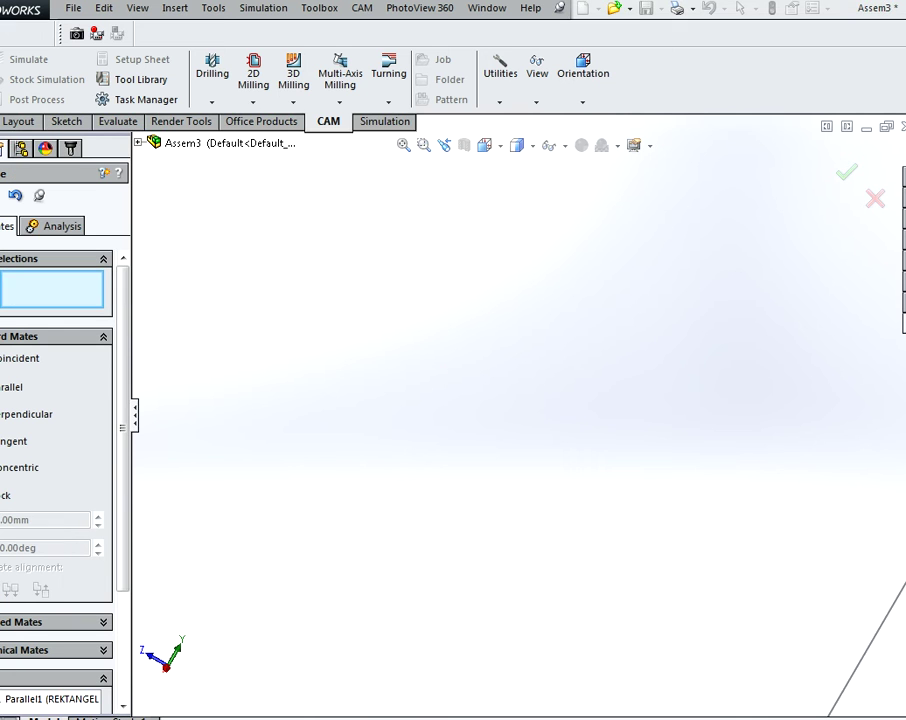
scroll(526, 416, up, 5)
mouse_move(526, 416)
middle_down()
mouse_move(338, 416)
mouse_move(226, 438)
middle_up()
key(Escape)
Mate the handle panel's lower rear end corner coincident with the sketched path
middle_drag(508, 544, 472, 552)
scroll(472, 552, down, 4)
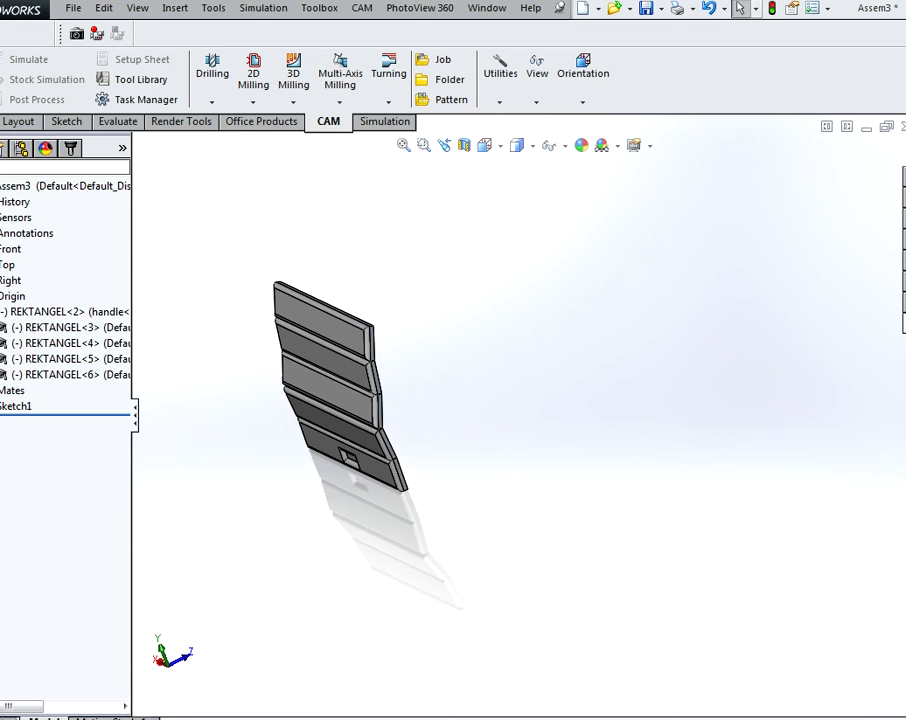
scroll(388, 502, down, 4)
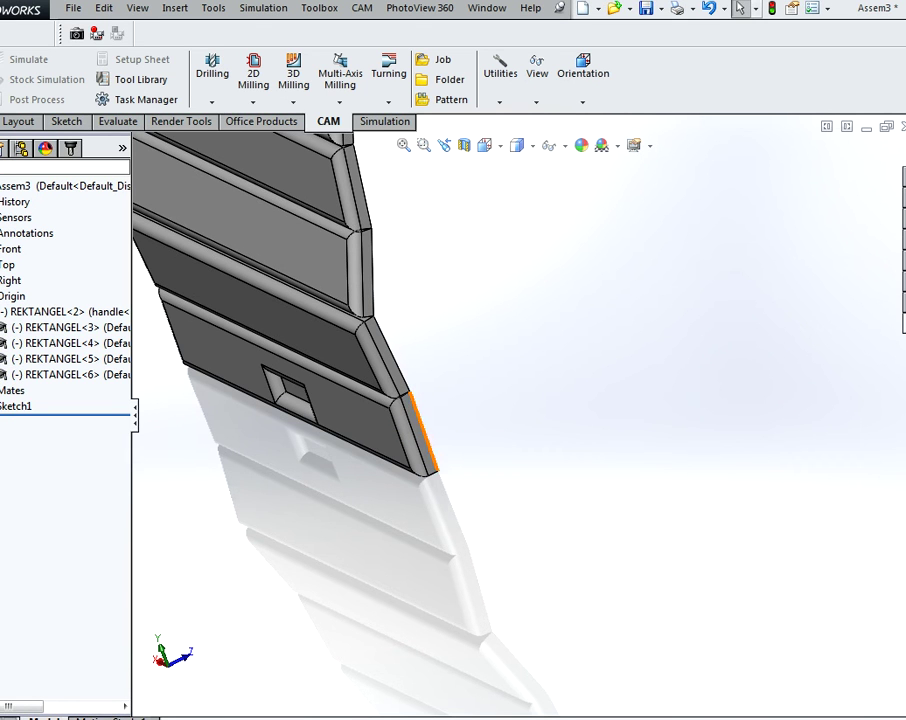
click(437, 470)
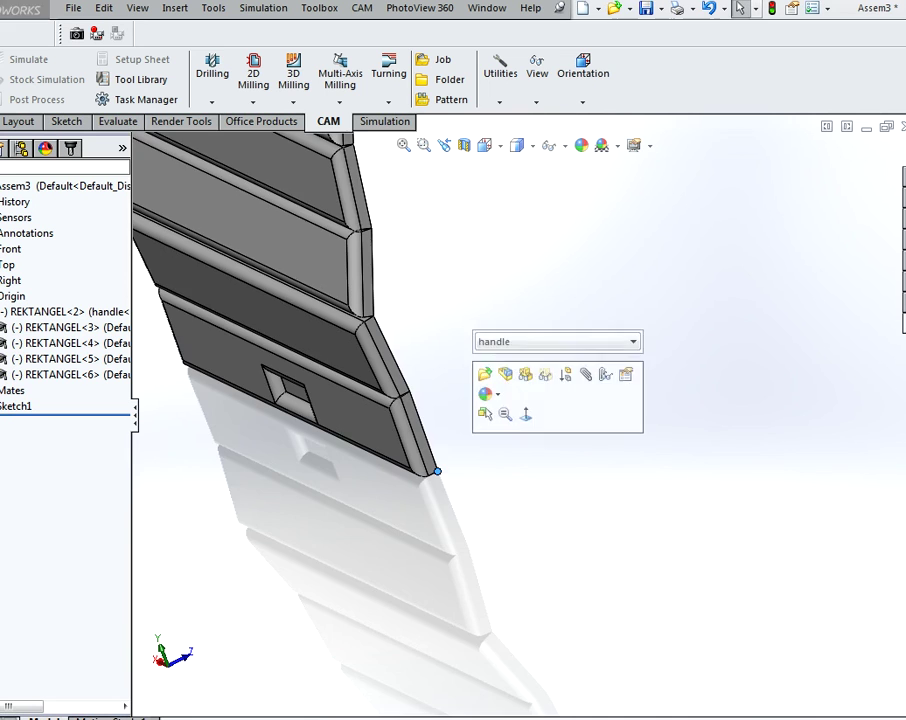
scroll(528, 412, up, 5)
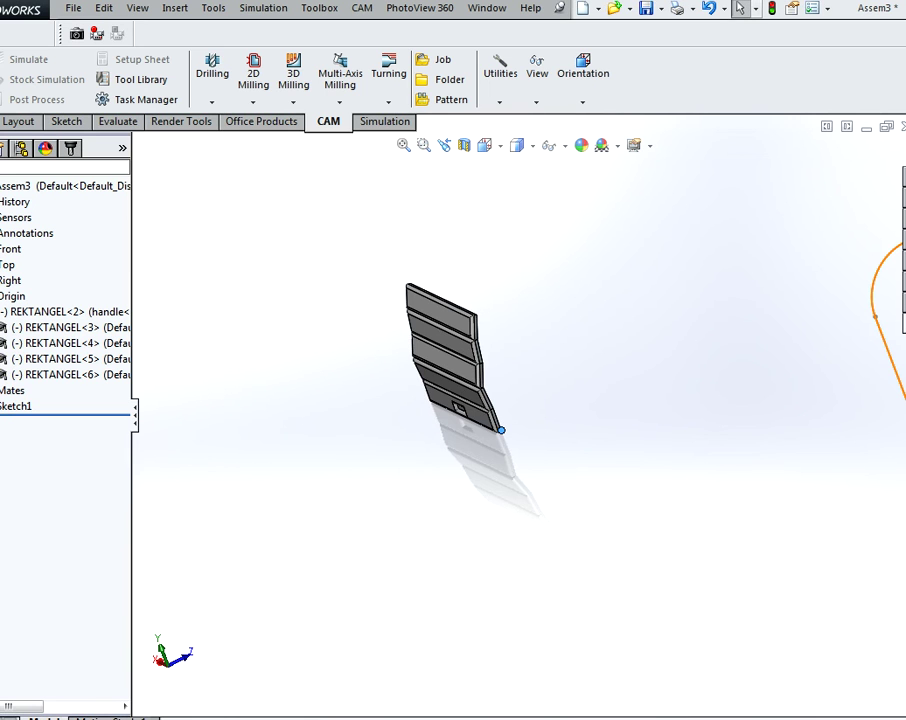
ctrl+click(903, 393)
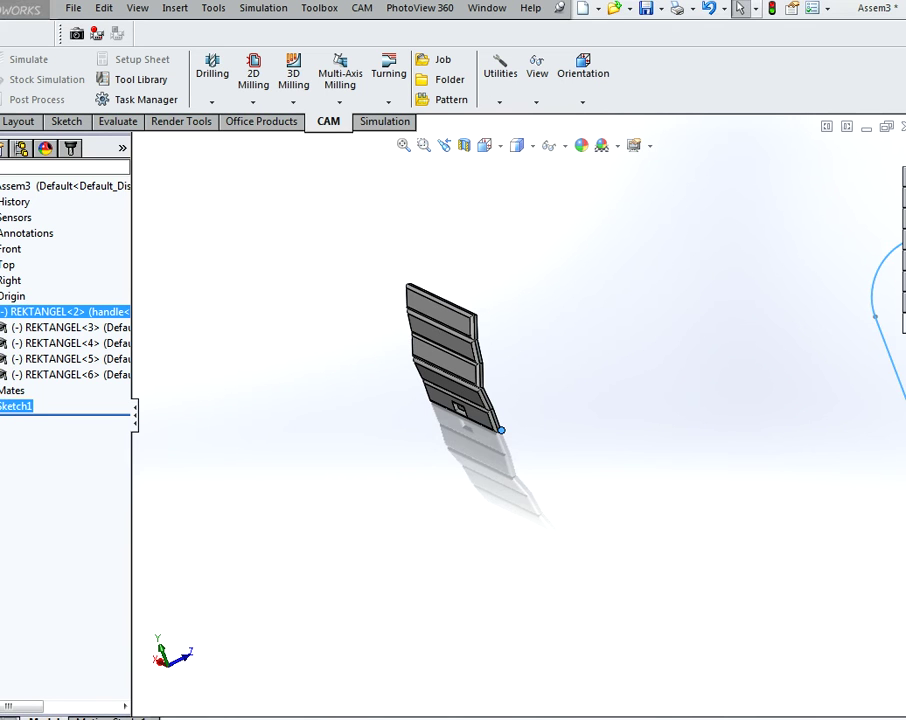
scroll(857, 384, up, 2)
Swing the panel above the handle panel and mate its lower rear end corner coincident with the sketched path
scroll(857, 384, down, 4)
scroll(798, 367, down, 3)
drag(525, 308, 485, 336)
scroll(567, 349, down, 4)
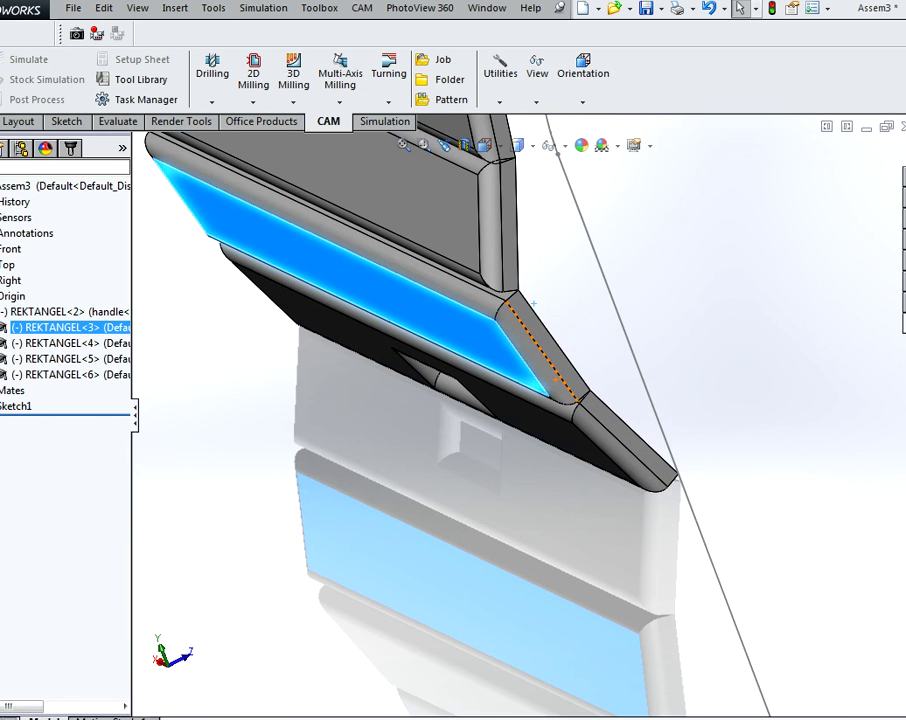
click(589, 390)
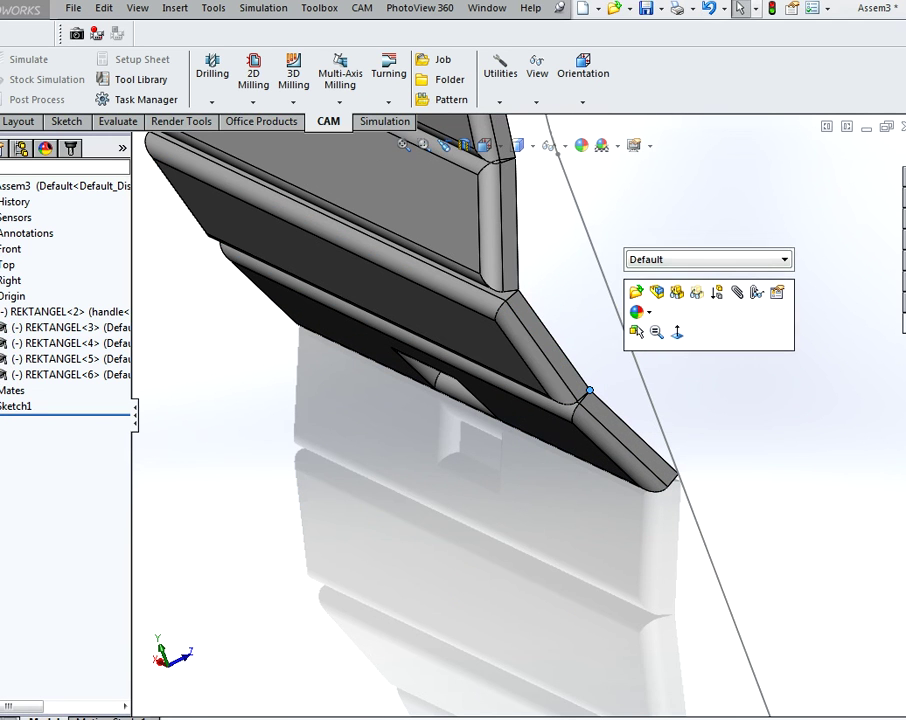
ctrl+click(648, 391)
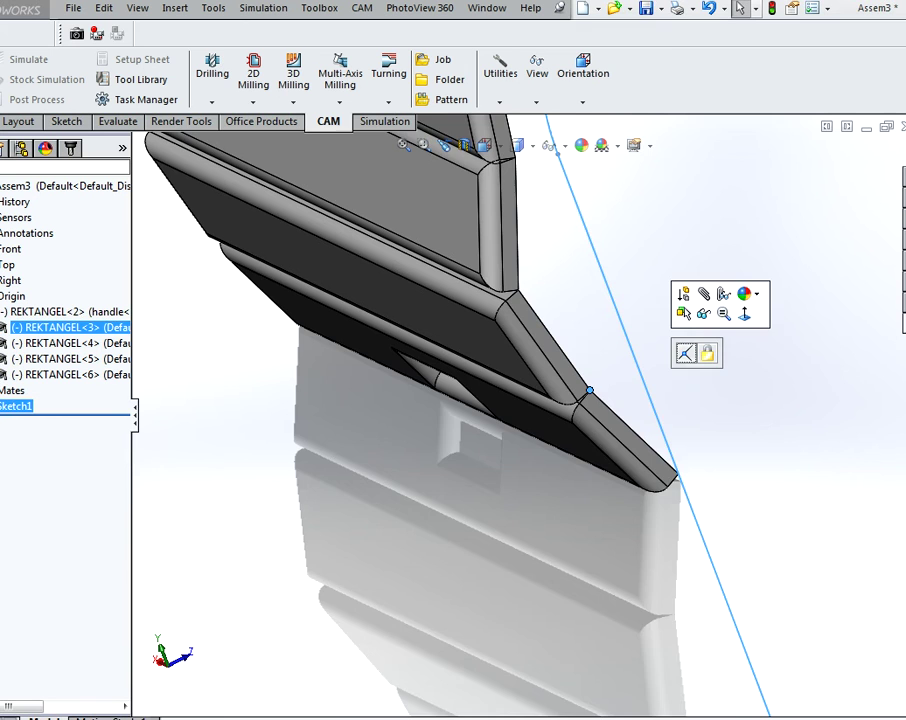
click(687, 354)
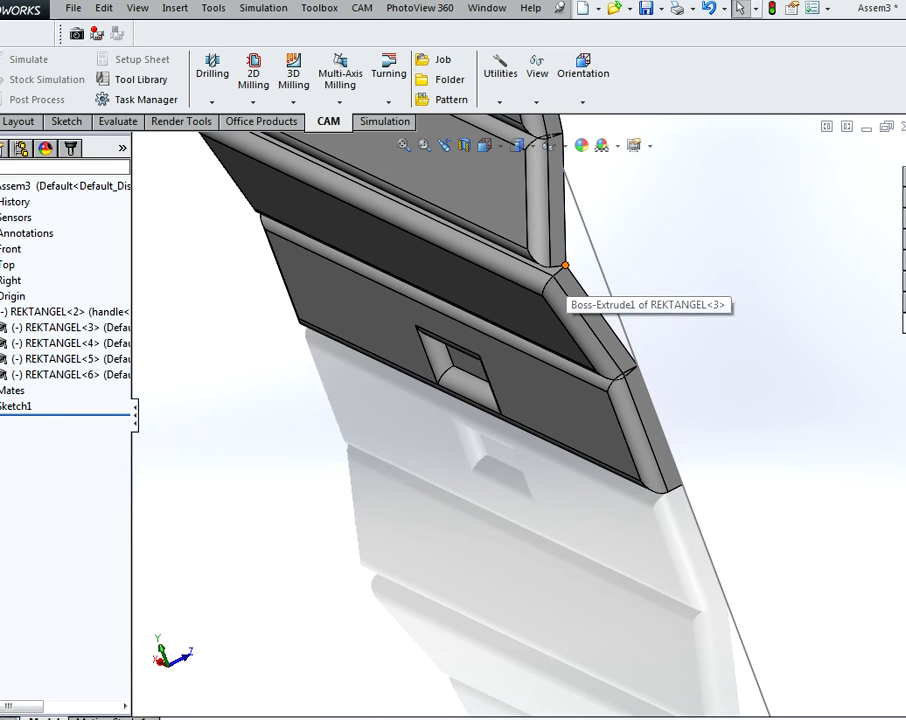
Mate the upper rear end corners of the second and third panels coincident with the sketched path
click(565, 265)
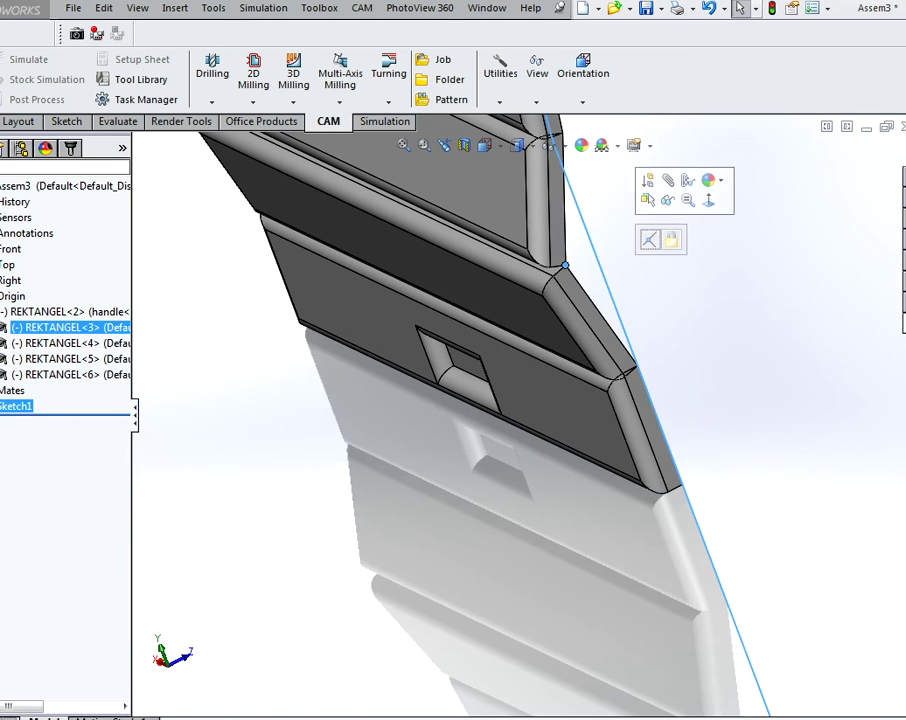
click(649, 239)
scroll(521, 420, up, 4)
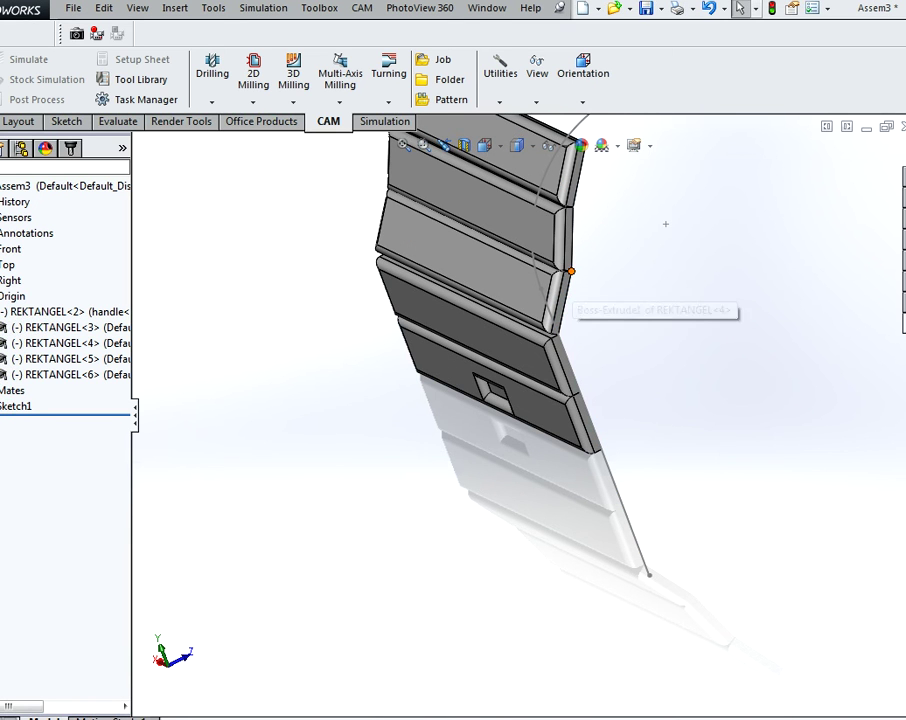
click(556, 255)
click(587, 251)
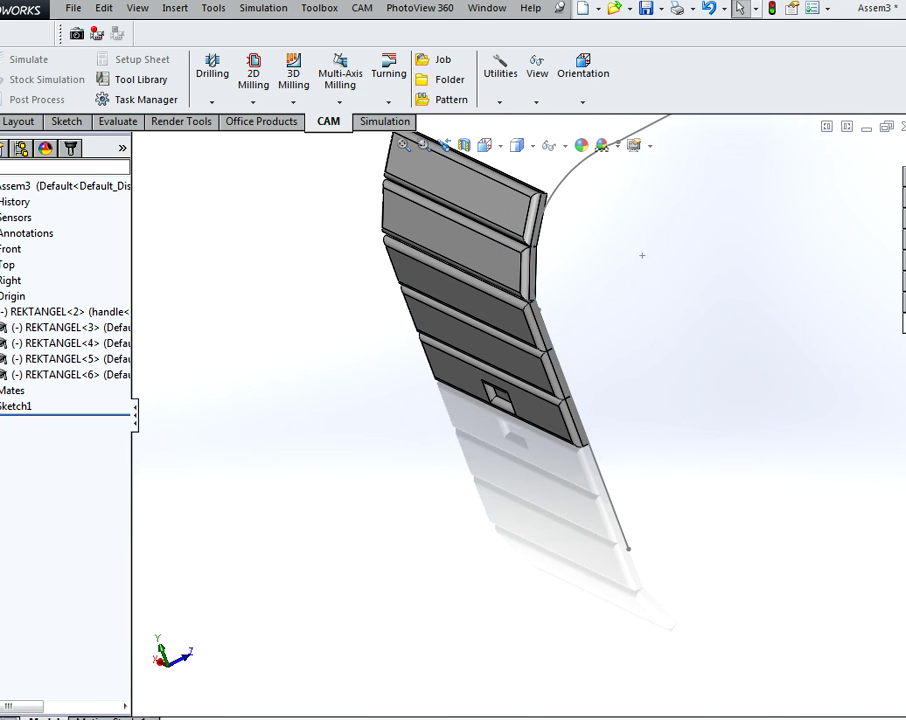
Mate the top panel's lower rear end corner coincident with the curved part of the path
scroll(634, 252, down, 3)
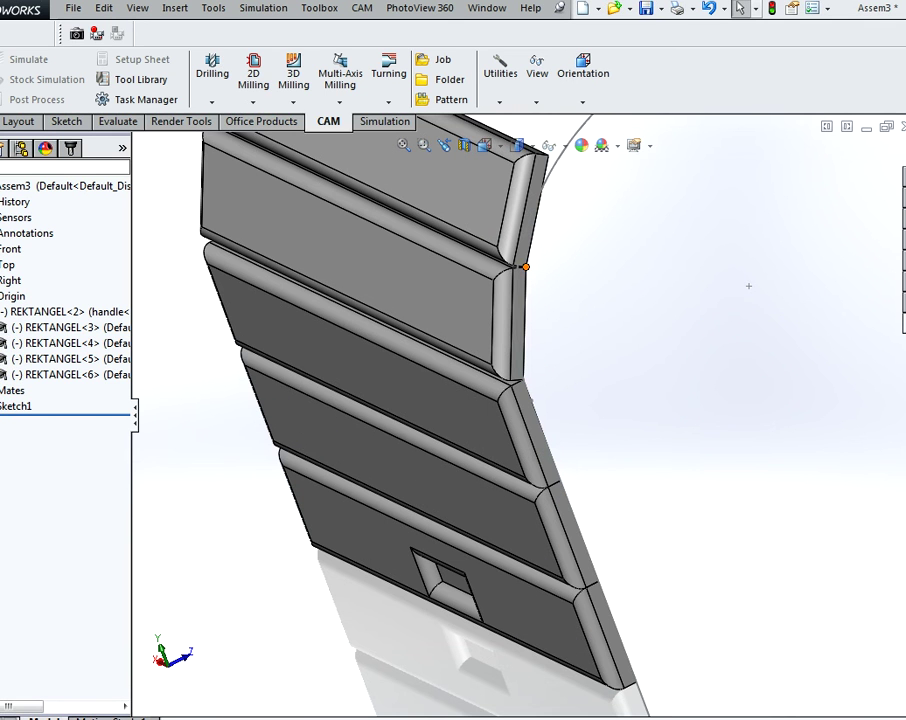
click(525, 267)
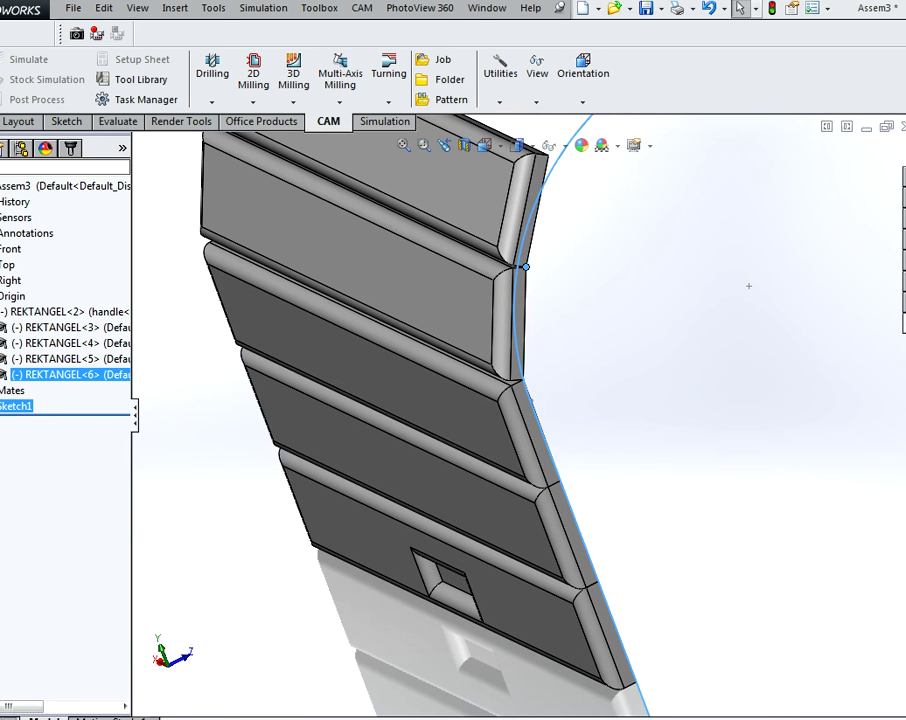
click(596, 173)
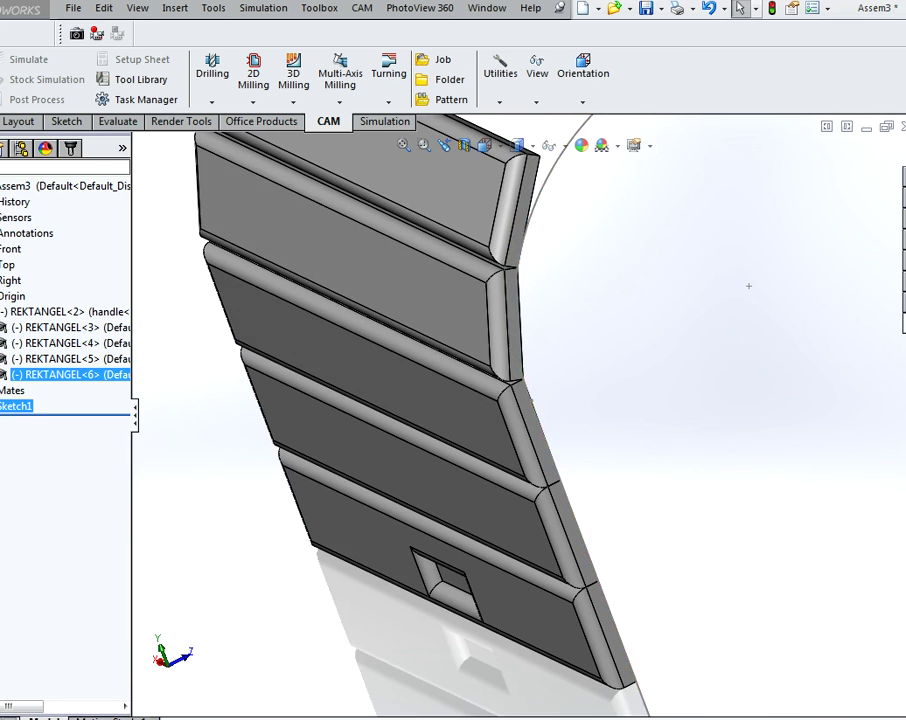
Mate the top panel's upper rear end corner coincident with the sketched path
scroll(740, 320, up, 3)
scroll(732, 383, down, 4)
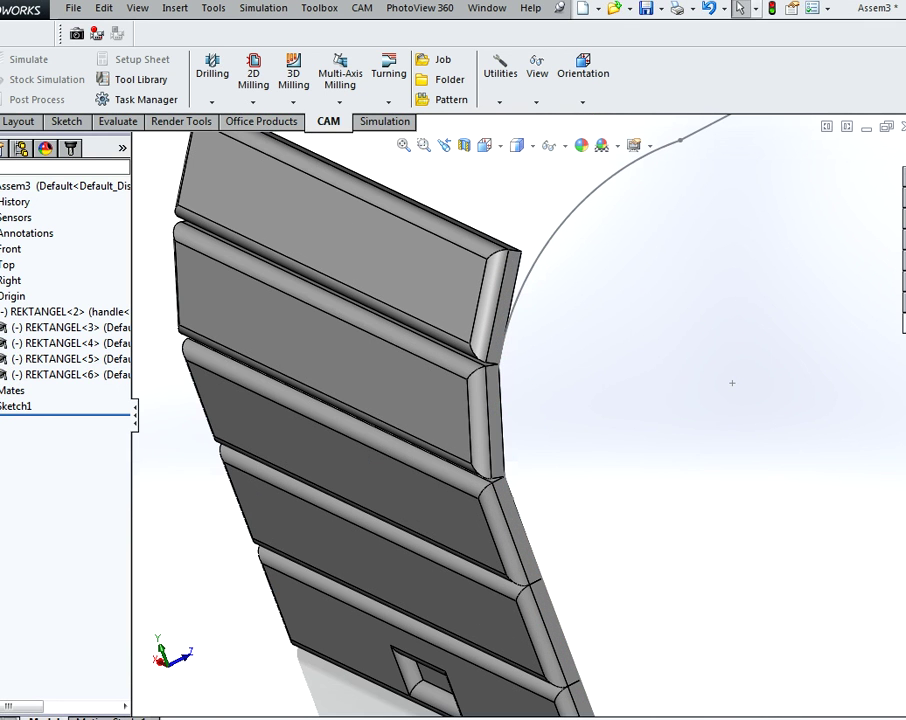
click(521, 251)
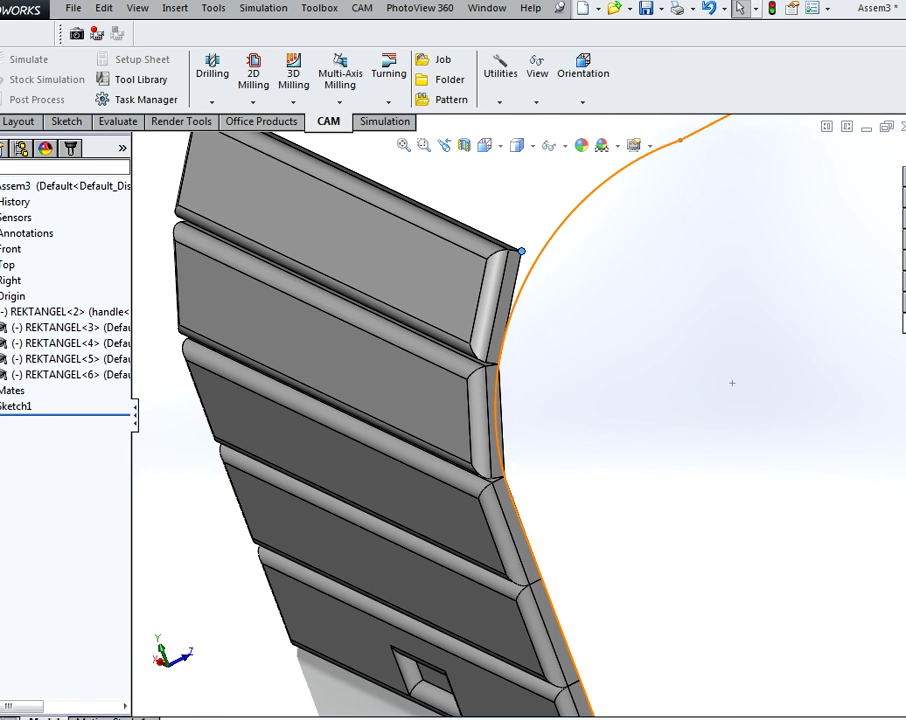
ctrl+click(528, 279)
click(587, 250)
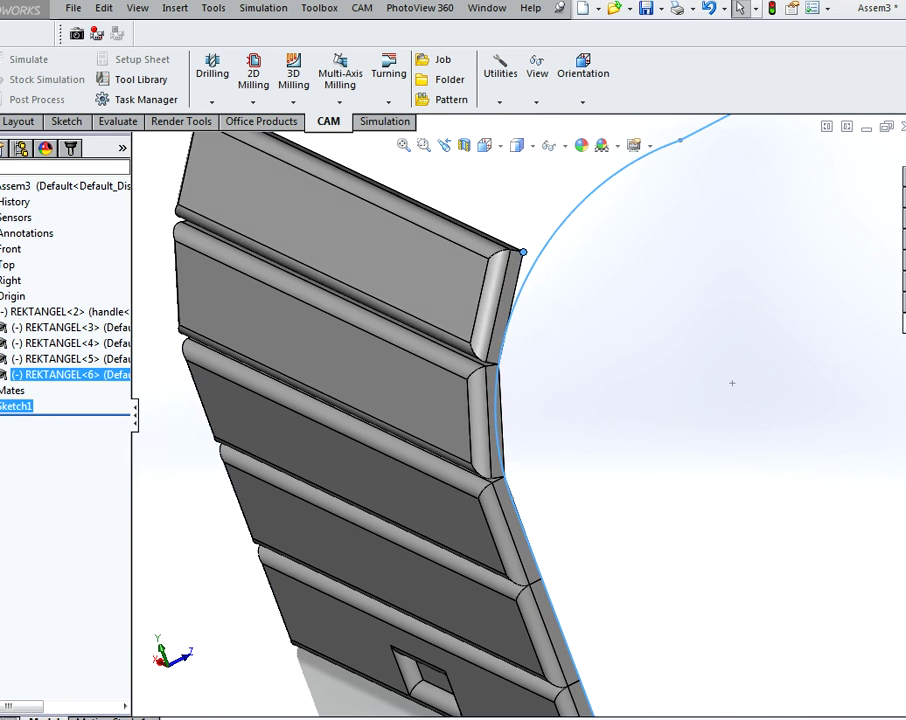
click(730, 381)
scroll(720, 385, up, 4)
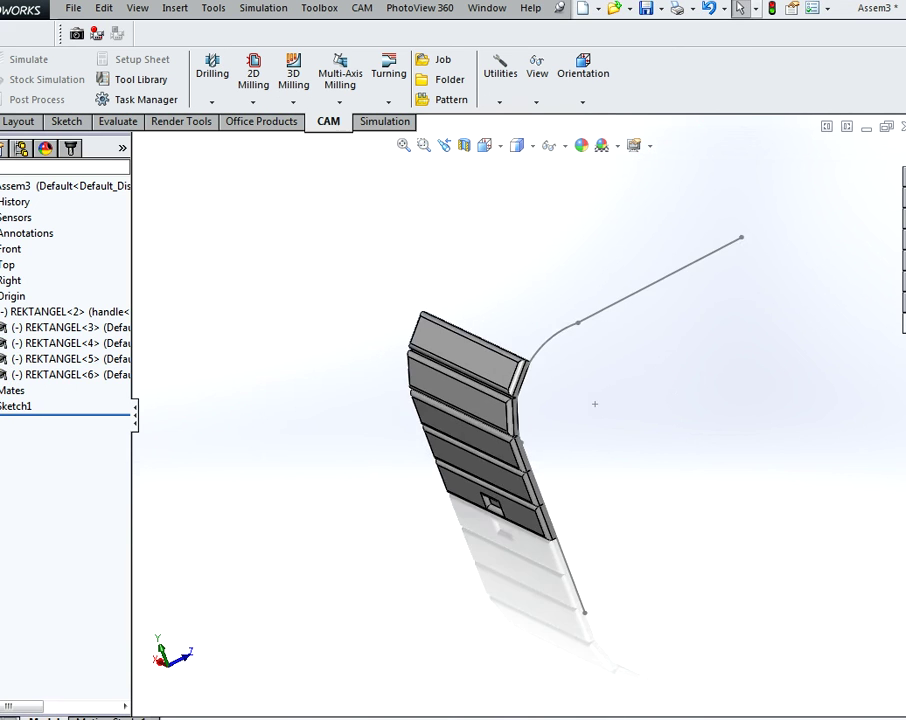
scroll(580, 406, up, 2)
middle_drag(564, 408, 632, 396)
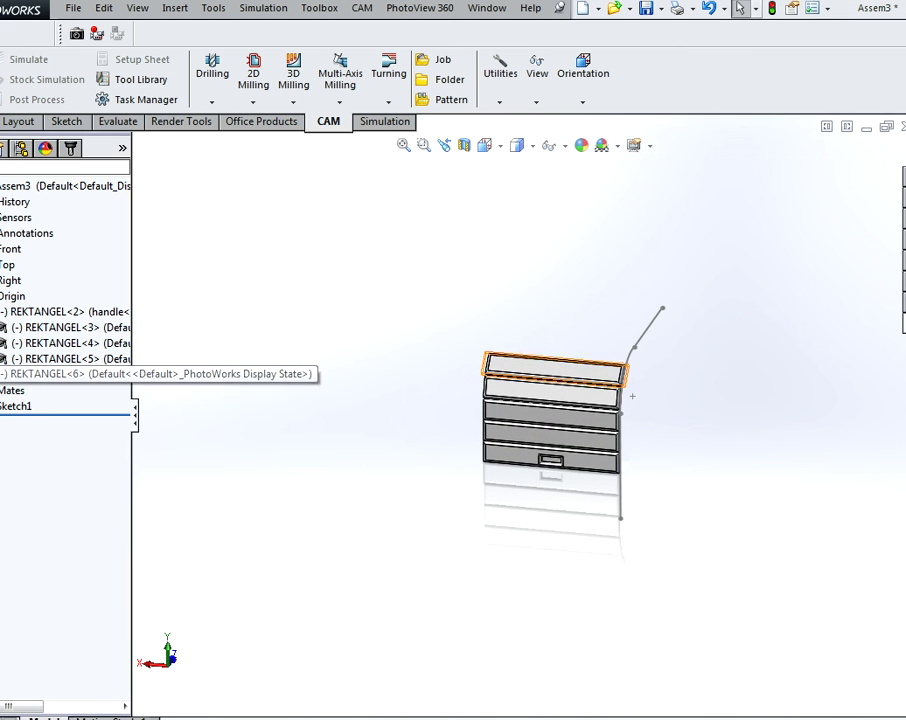